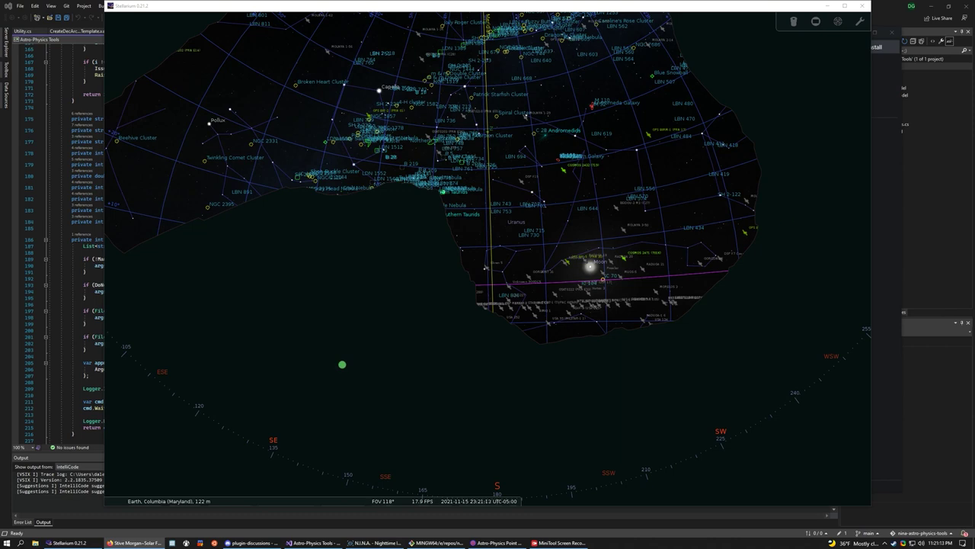
Step: Bring N.I.N.A. forward and show the Astro-Physics Tools plugin details, version 1.4.0.0
left_click(878, 202)
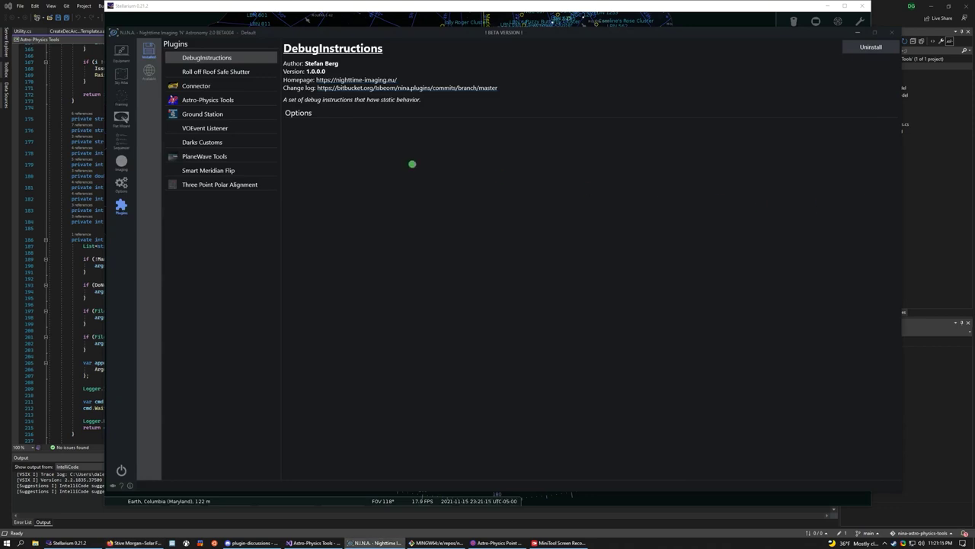
left_click(186, 103)
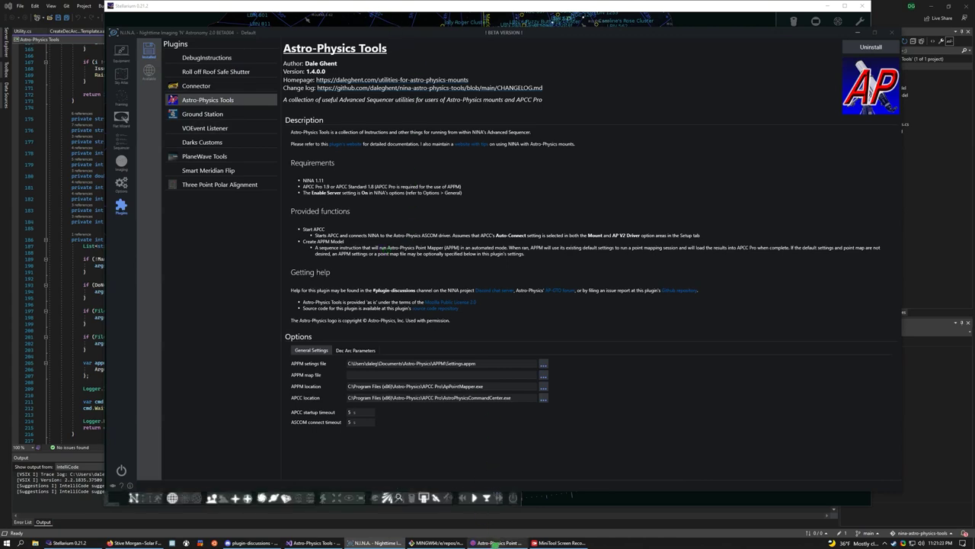
Step: Switch to Astro-Physics Point Mapper to review its 128-point custom map with Declination ordering
mouse_move(495, 542)
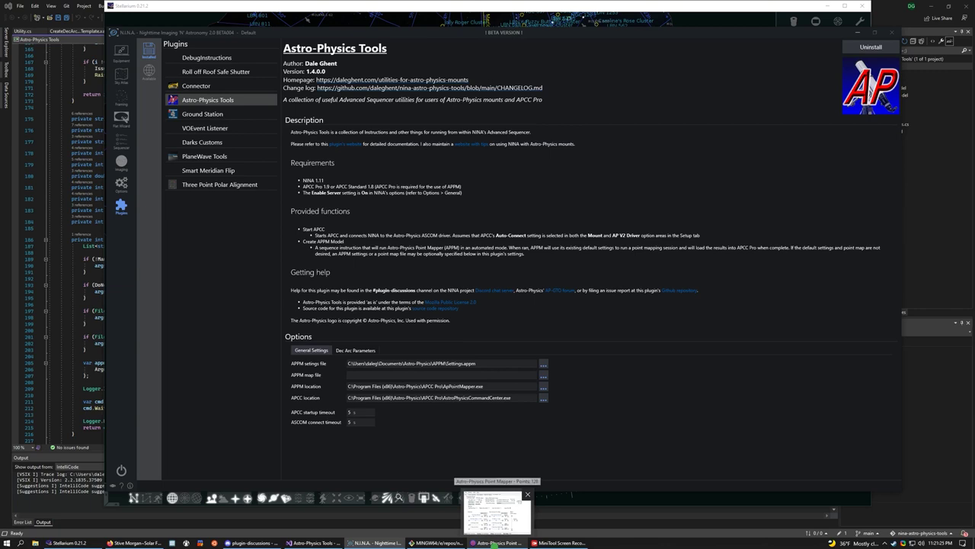
left_click(494, 543)
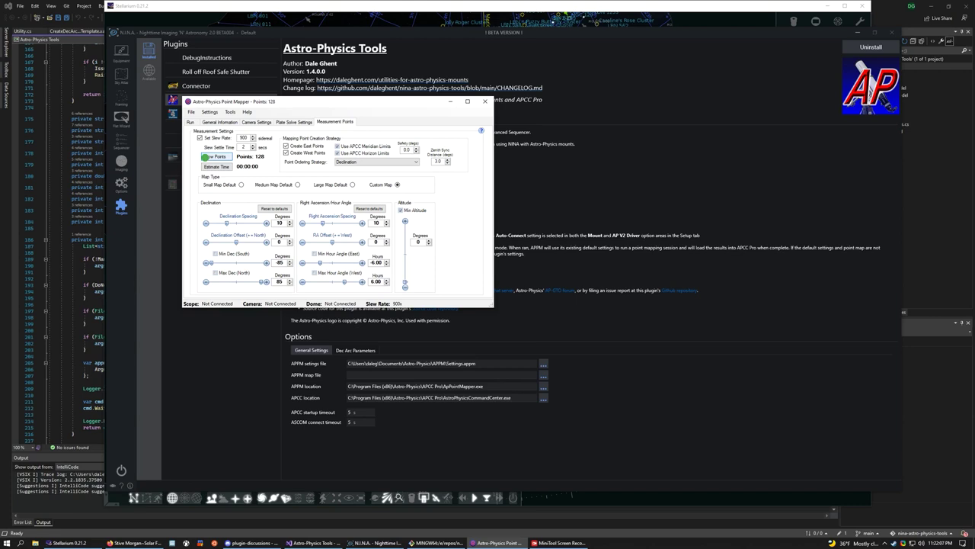
Step: Plot the 128 planned points, then enlarge the Point Map window and move it right
left_click(205, 156)
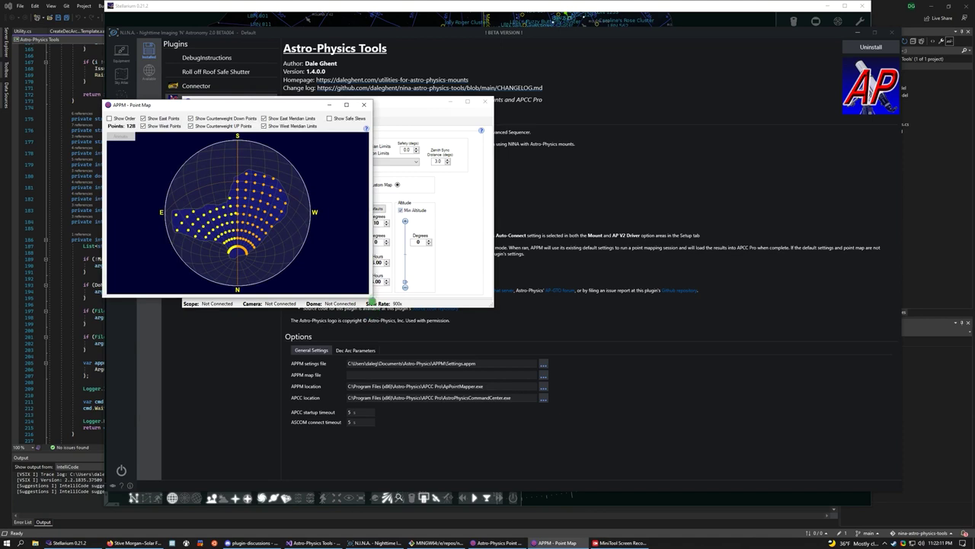
left_click_drag(372, 300, 548, 490)
left_click_drag(342, 104, 638, 21)
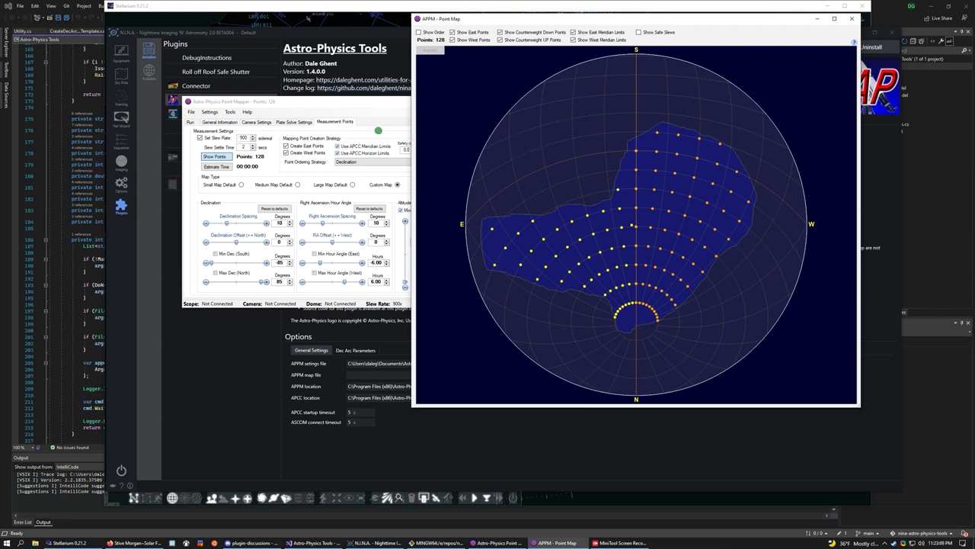
Step: Toggle Use APCC Horizon Limits off and on, then shift the settings window left of the map
left_click(358, 152)
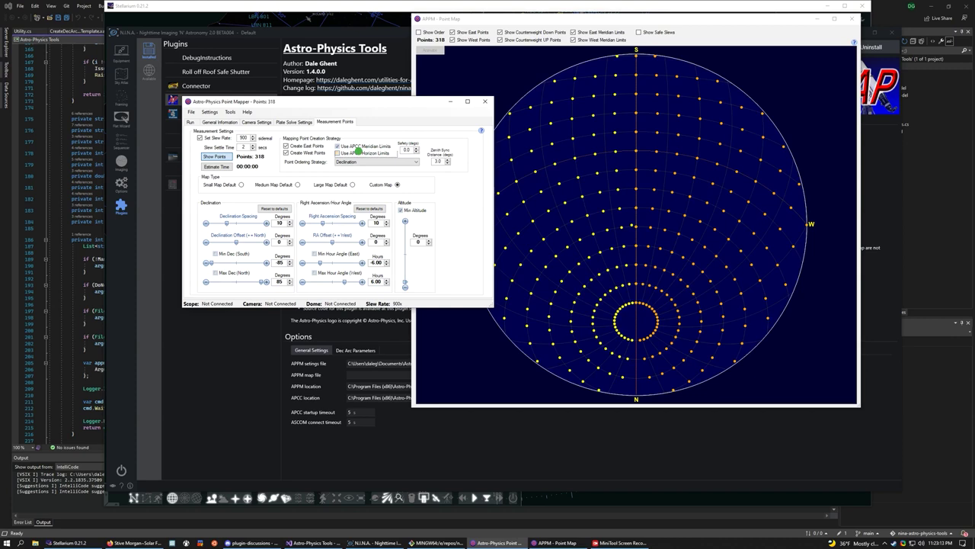
left_click(358, 151)
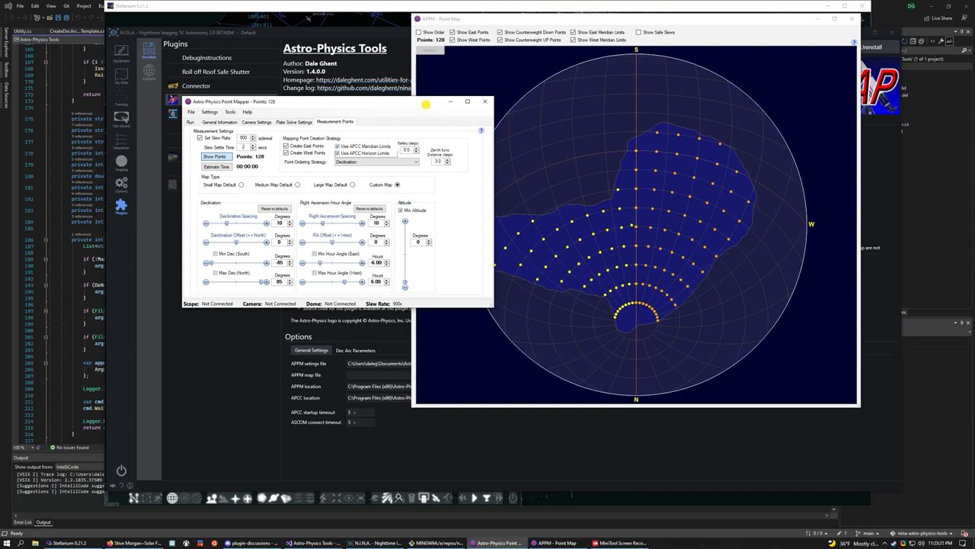
left_click_drag(427, 105, 335, 104)
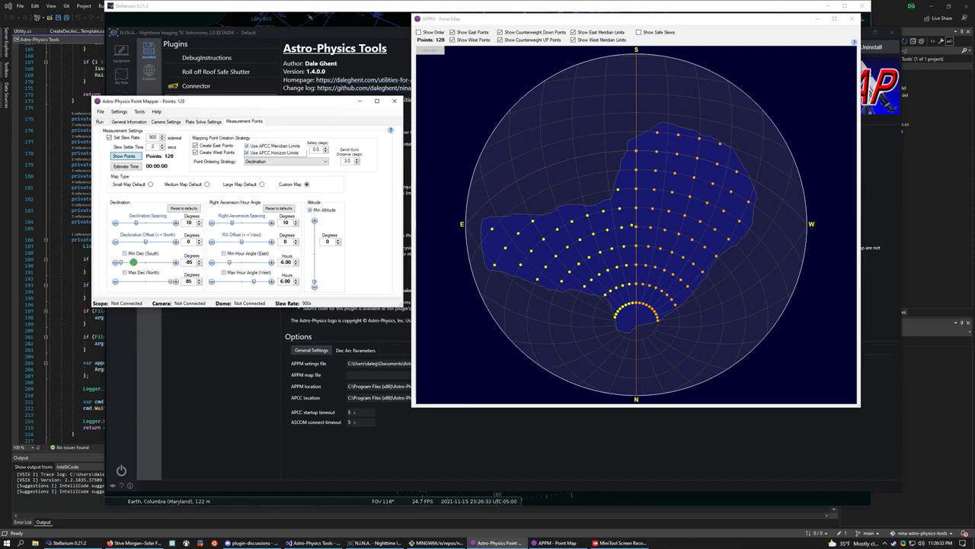
left_click(125, 253)
left_click(124, 272)
mouse_move(174, 262)
left_mouse_down()
mouse_move(118, 262)
mouse_move(156, 261)
left_mouse_up()
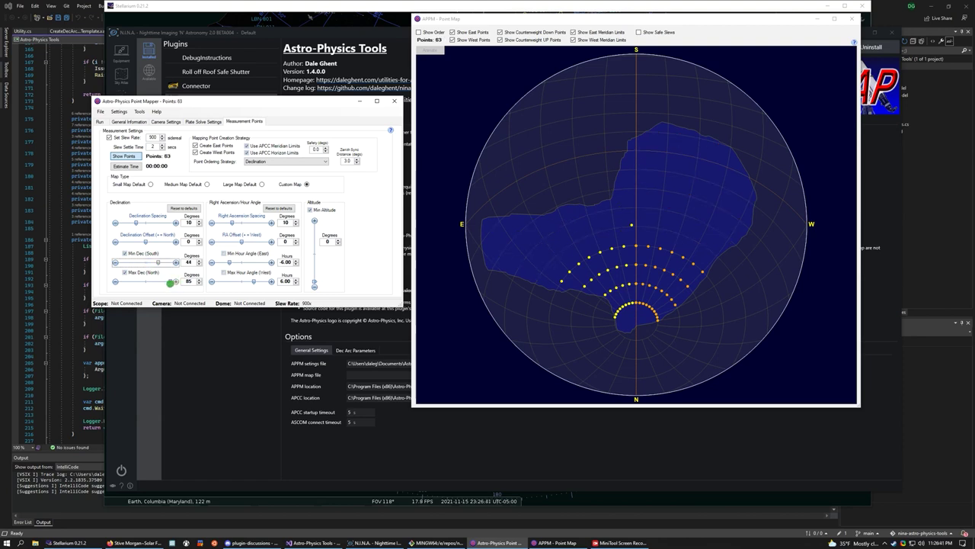
left_click_drag(170, 282, 157, 282)
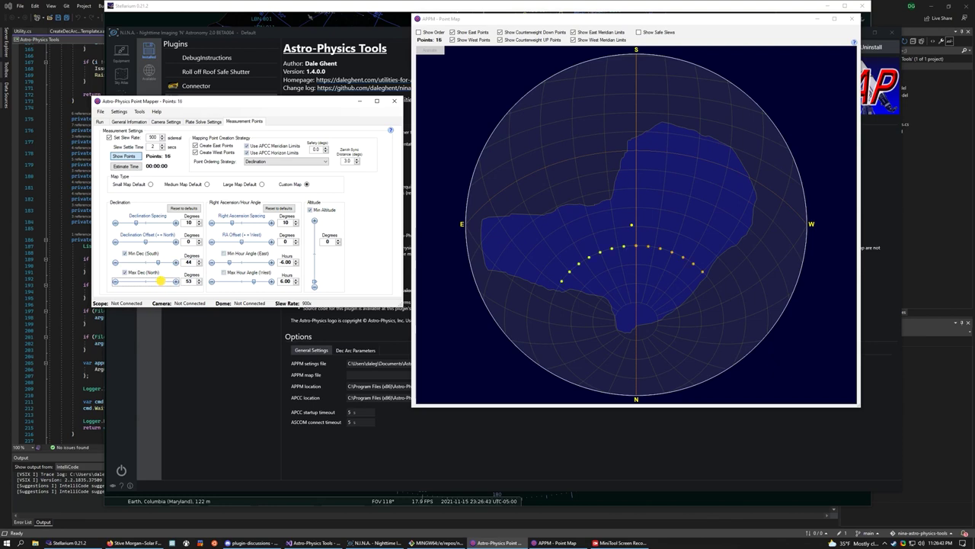
left_click(131, 221)
left_click(128, 220)
left_click(127, 220)
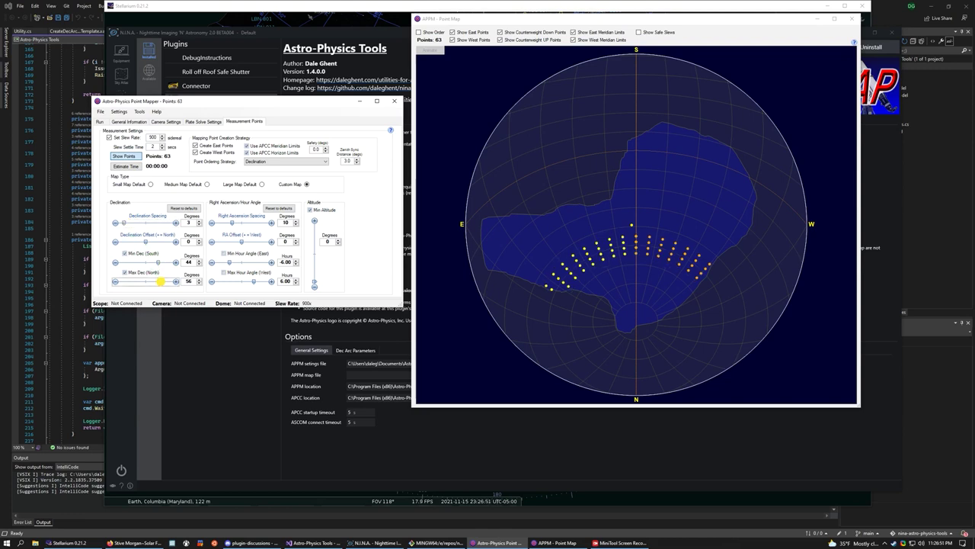
left_click(160, 281)
left_click(224, 254)
left_click_drag(229, 263, 234, 262)
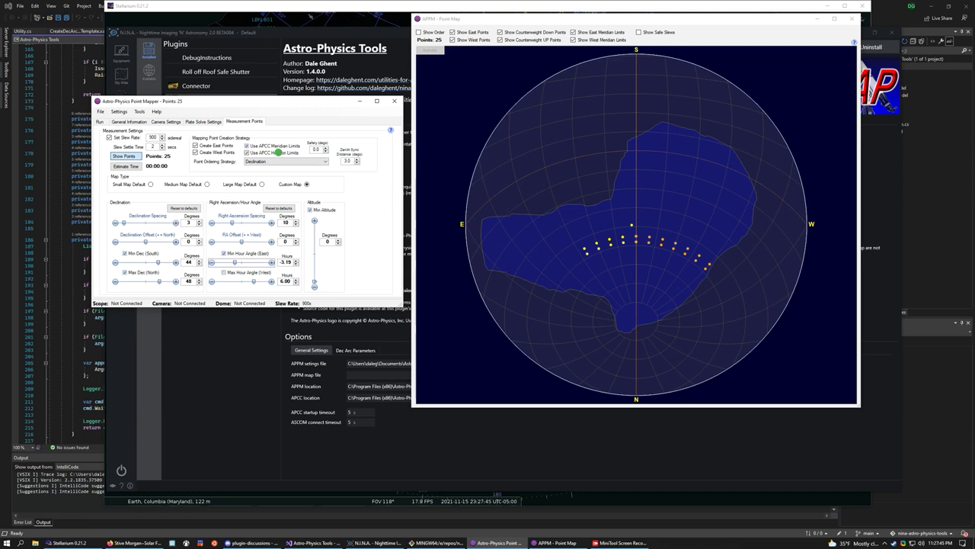
left_click(279, 152)
left_click(279, 153)
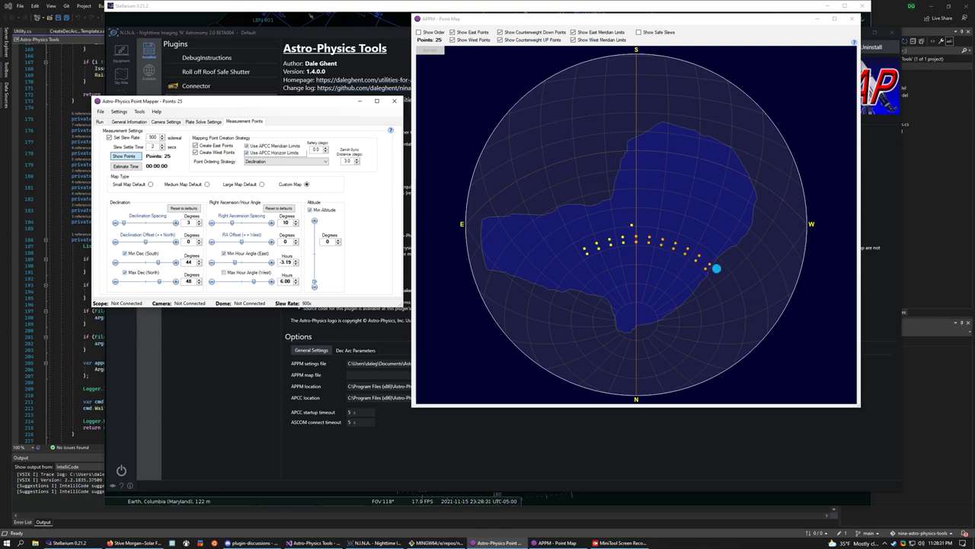
left_click(716, 272)
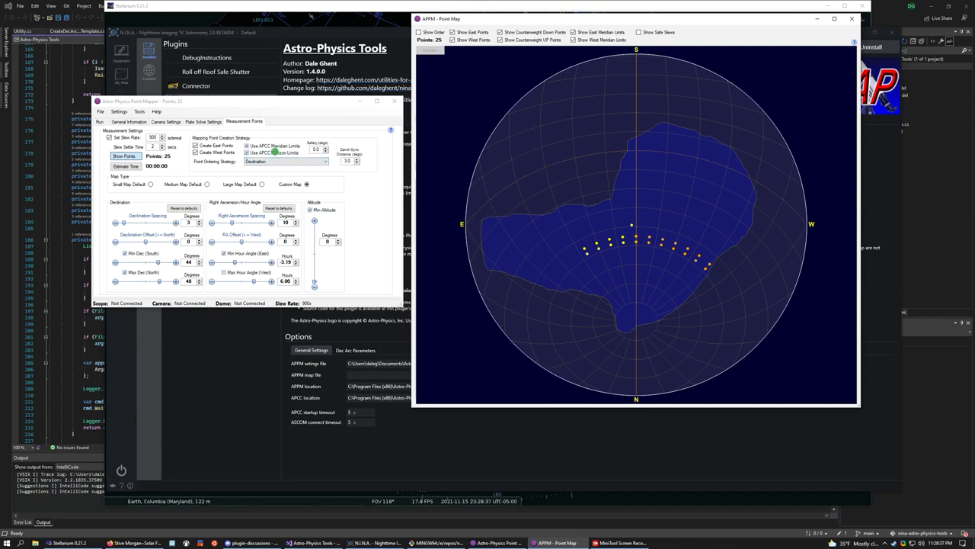
Step: Toggle Use APCC Horizon Limits off and on, then close the Point Mapper and its map
left_click(274, 153)
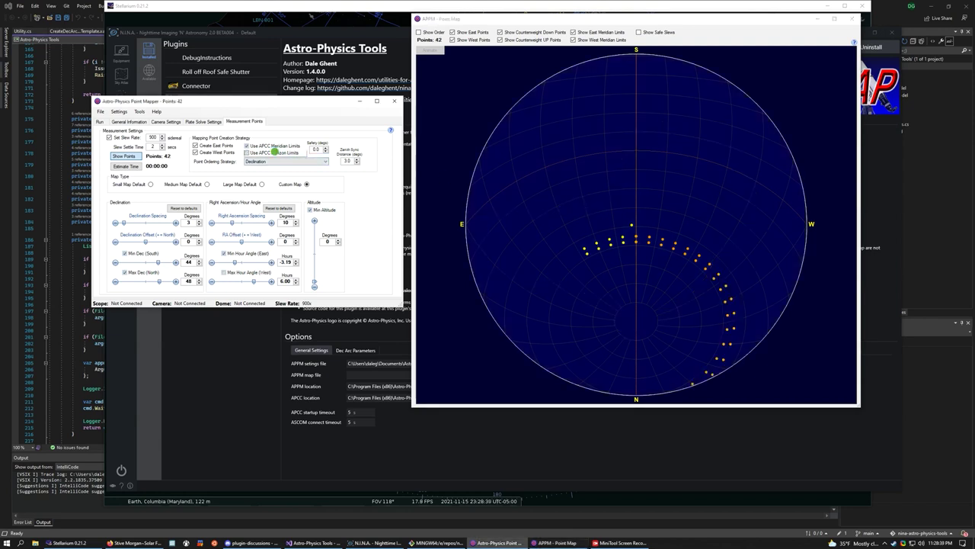
left_click(274, 152)
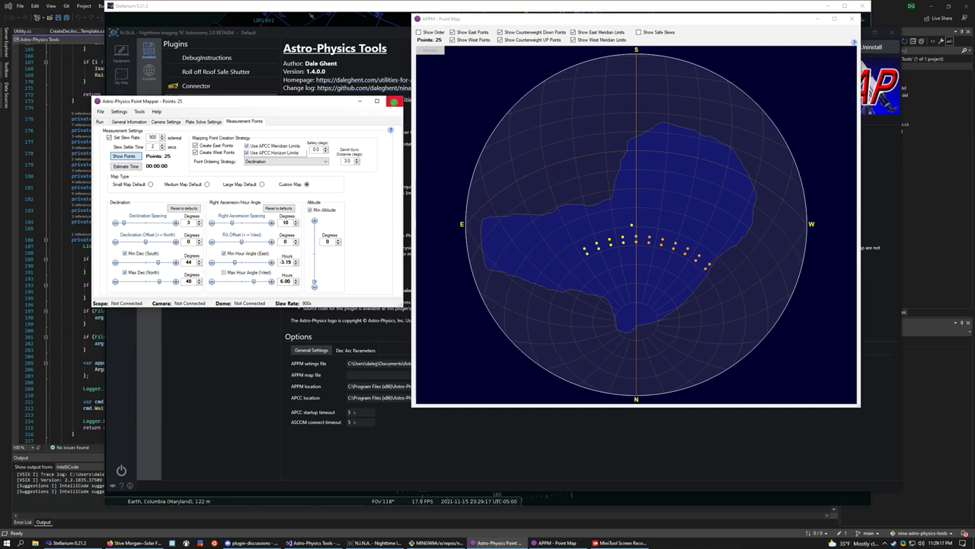
left_click(393, 101)
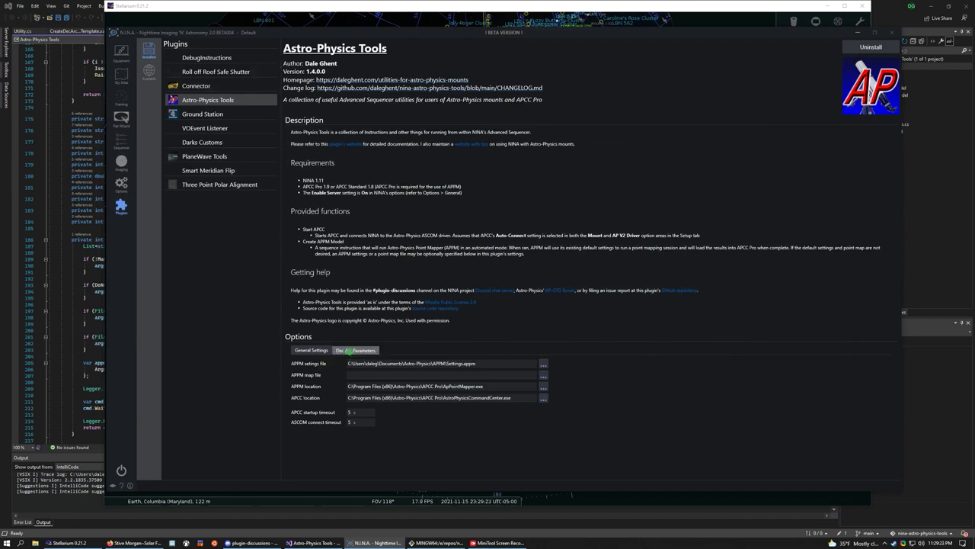
Step: Show the Dec Arc Parameters and step the declination arc quantity to 2, then back to 3
left_click(348, 350)
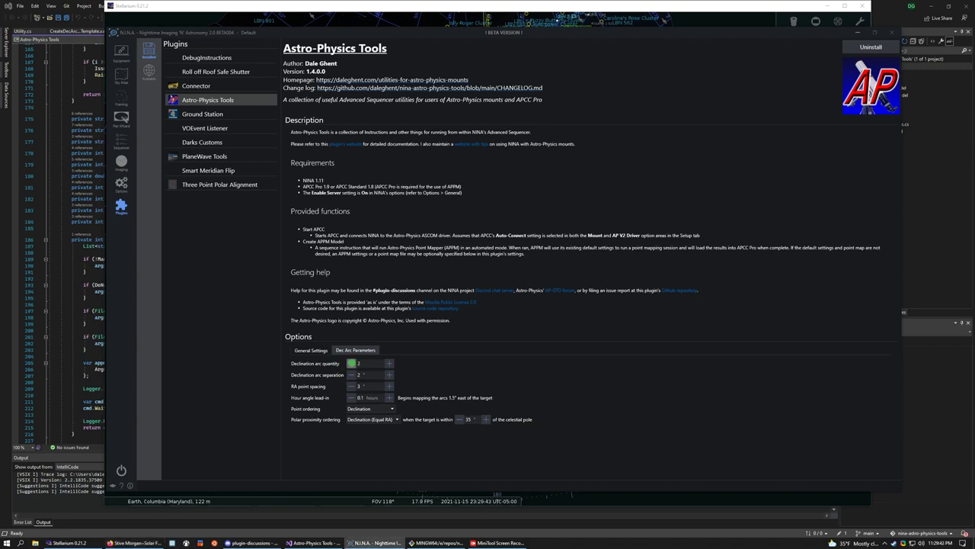
left_click(350, 364)
left_click(389, 364)
mouse_move(342, 376)
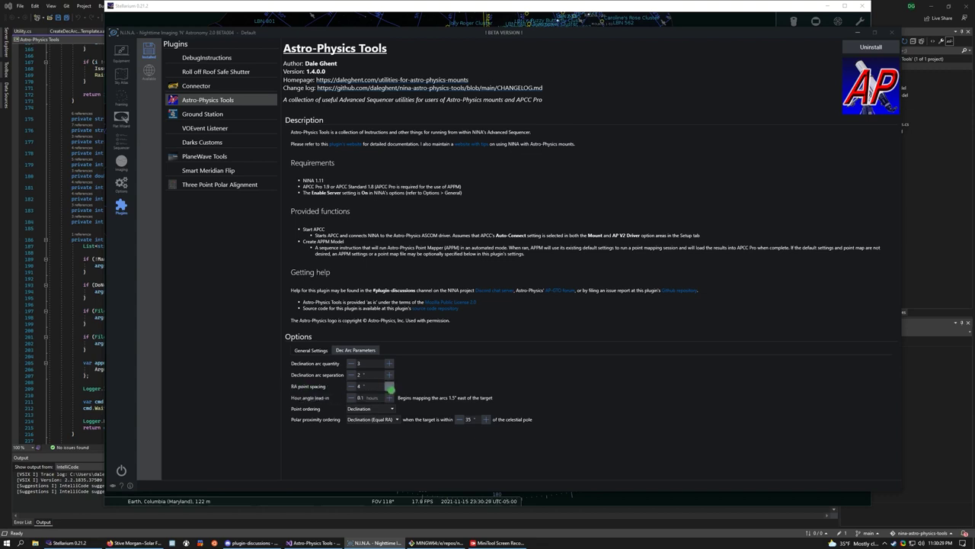
left_click(351, 386)
left_click(351, 386)
left_click(389, 387)
left_click(389, 386)
left_click(390, 386)
left_click(390, 386)
left_click(351, 386)
left_click(351, 386)
left_click(351, 386)
left_click(352, 386)
Step: Lower the hour-angle lead-in, then raise it up to 1 hour
left_click(352, 397)
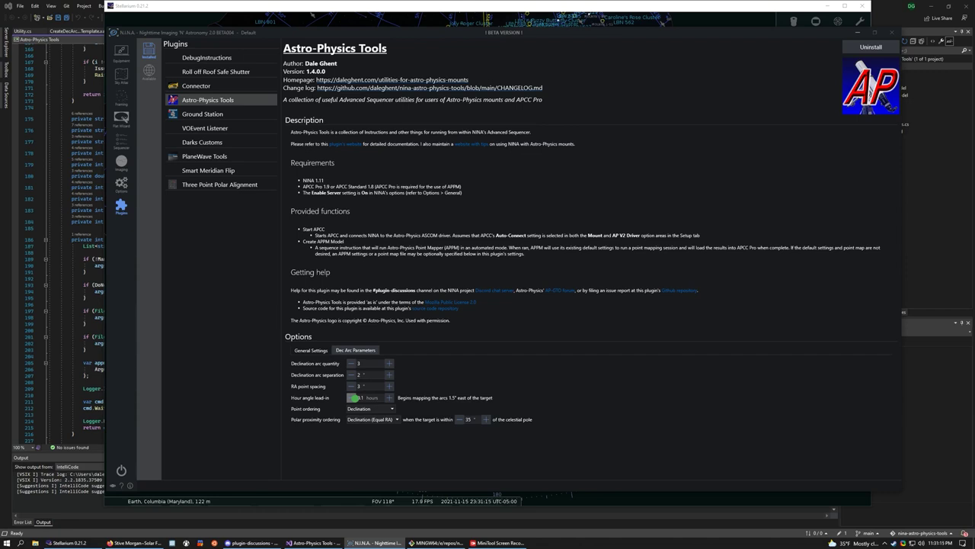
left_click(354, 397)
left_click(390, 397)
left_click(389, 396)
left_click(389, 397)
left_click(390, 397)
left_click(390, 397)
left_click(390, 397)
left_click(389, 397)
left_click(389, 397)
left_click(390, 397)
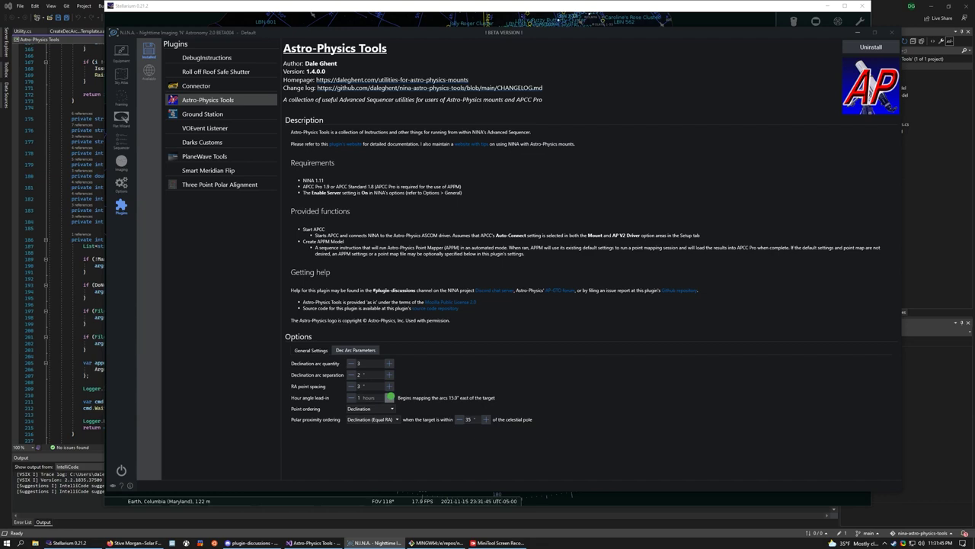
Step: Bring the hour-angle lead-in back down to 0.1 hours
left_click(352, 397)
left_click(351, 397)
left_click(351, 397)
left_click(351, 397)
left_click(351, 397)
left_click(351, 397)
left_click(351, 397)
left_click(351, 397)
mouse_move(339, 397)
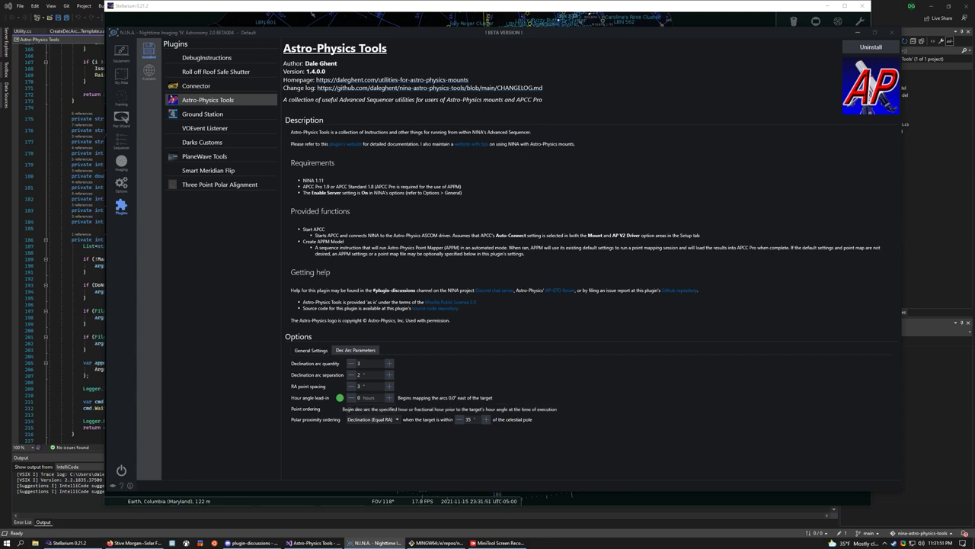
left_click(389, 397)
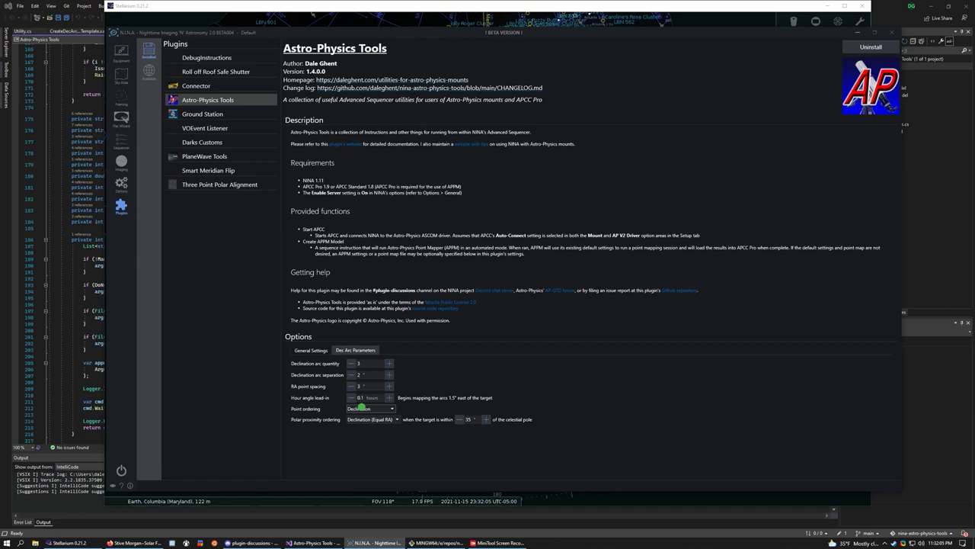
Step: Keep polar proximity ordering at Declination (Equal RA) and launch AP Point Mapper by searching 'ap'
left_click(370, 419)
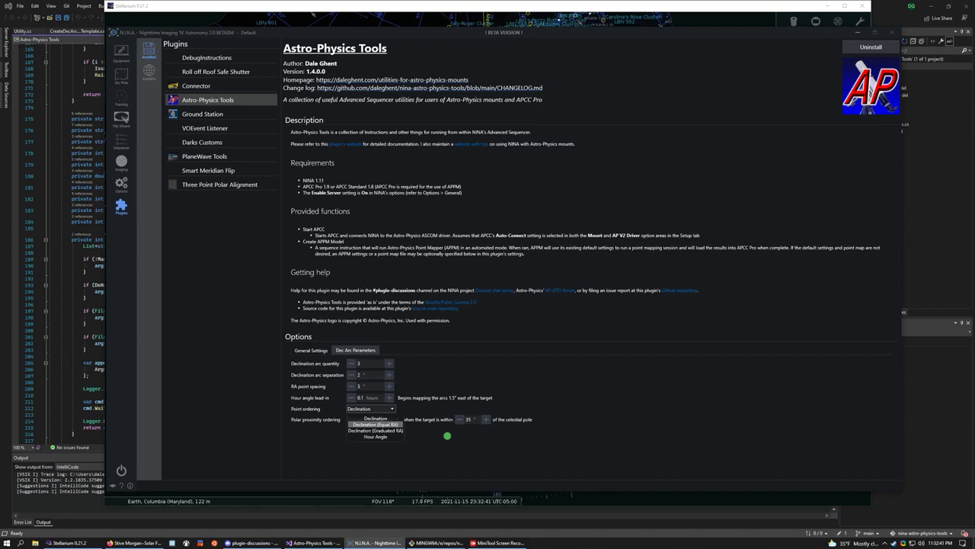
left_click(447, 436)
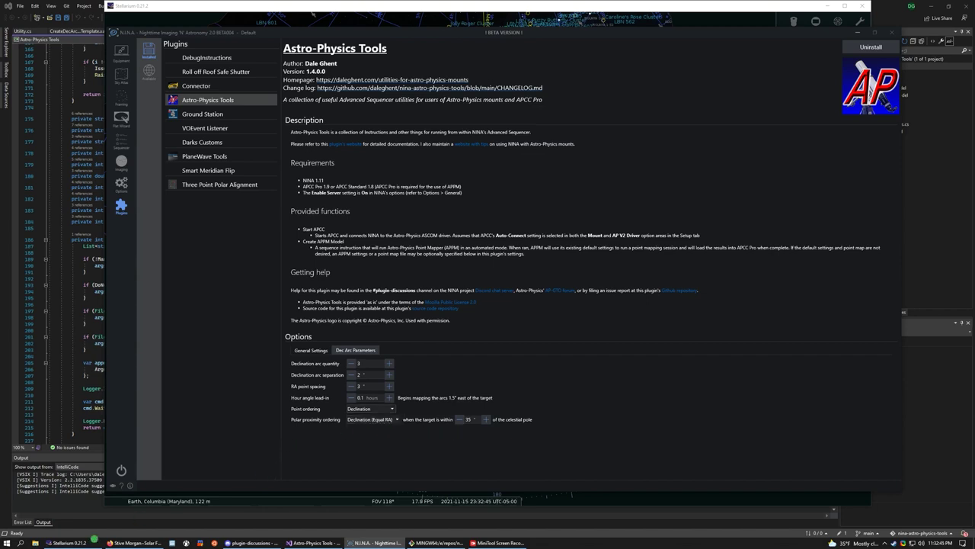
left_click(20, 543)
type("ap")
key("Return")
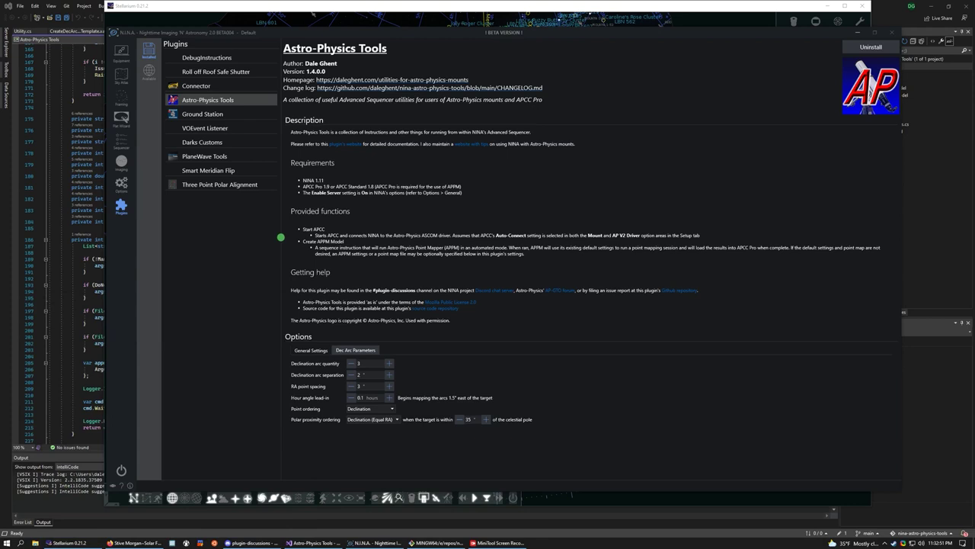
Step: Plot the planned measurement points and move the Point Map window aside
left_click(263, 135)
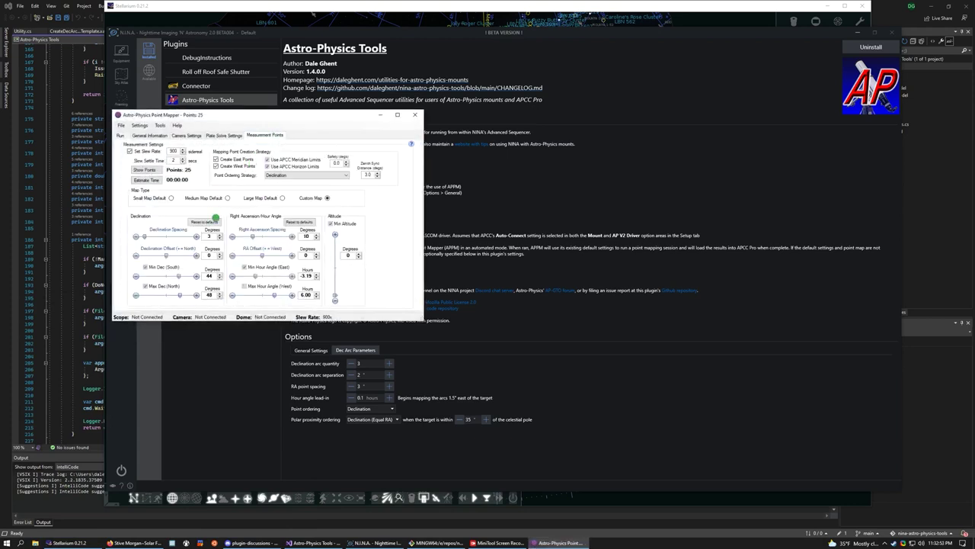
left_click(145, 169)
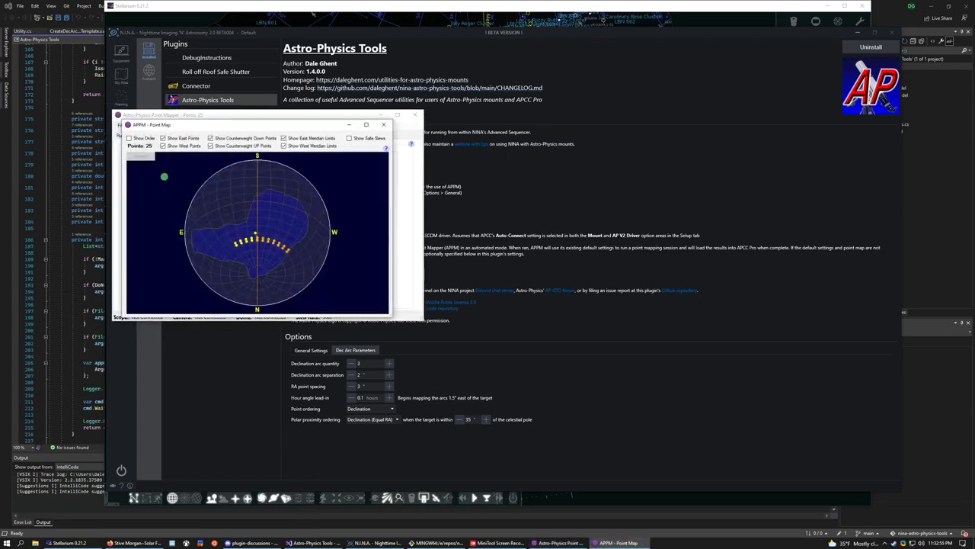
left_click_drag(173, 123, 413, 111)
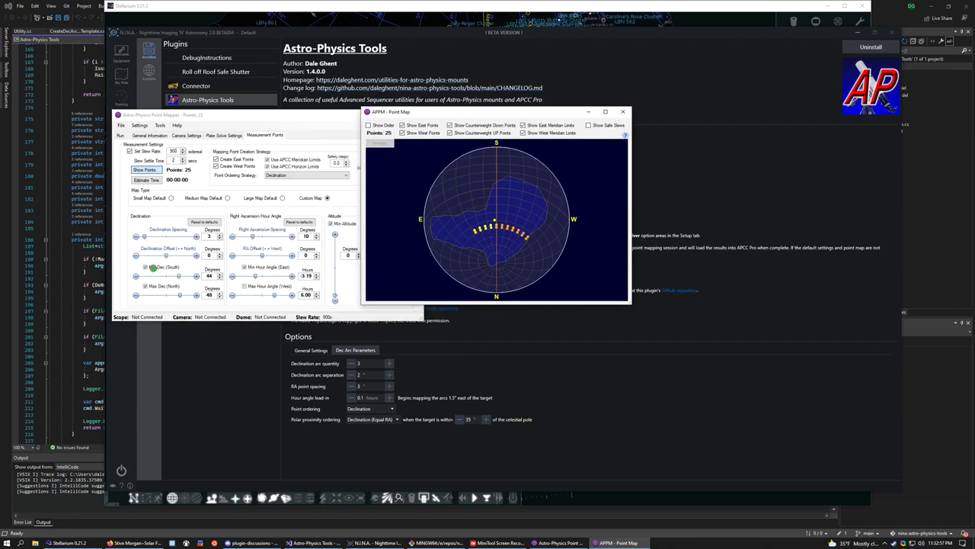
Step: Uncheck Min Dec (South) and Max Dec (North) for 369 points, and enlarge the map
left_click(146, 268)
left_click(146, 286)
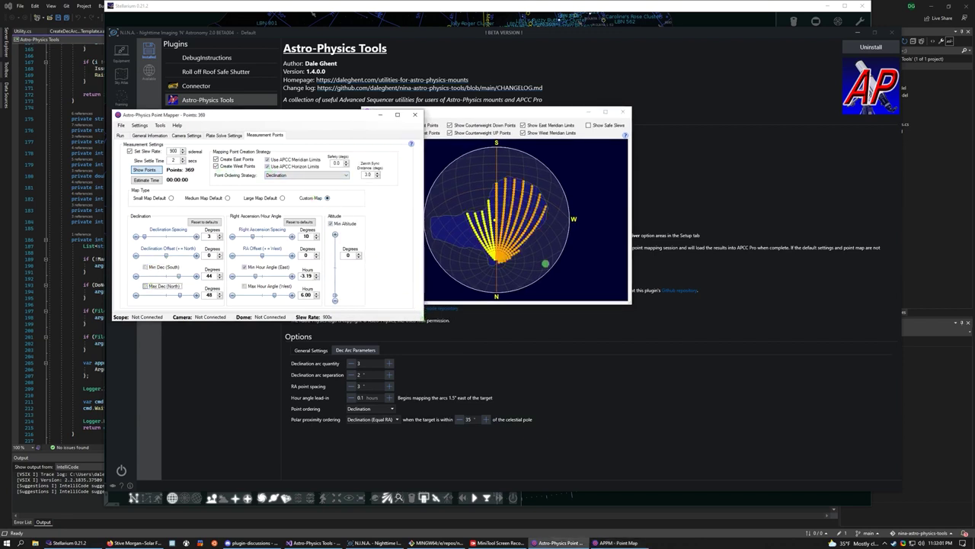
left_click_drag(630, 303, 826, 478)
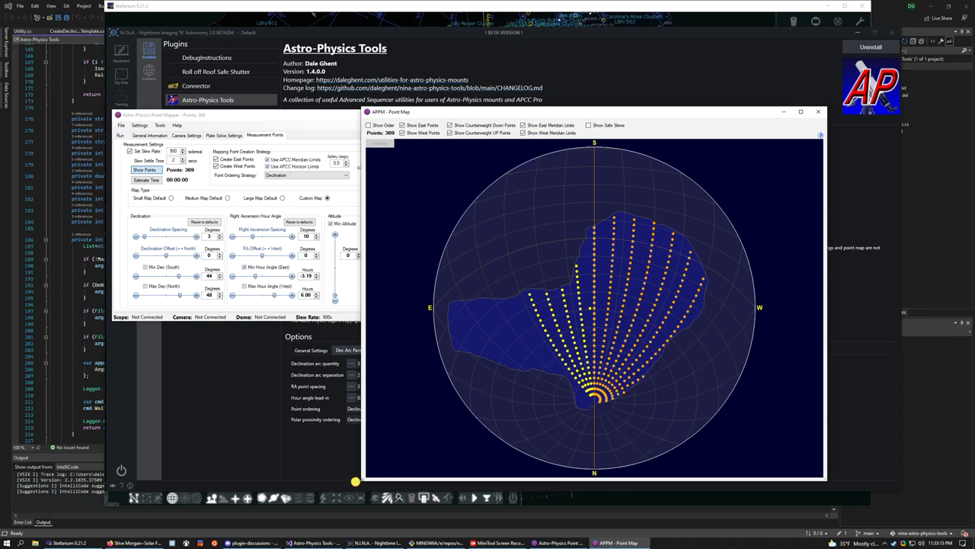
left_click_drag(351, 480, 254, 499)
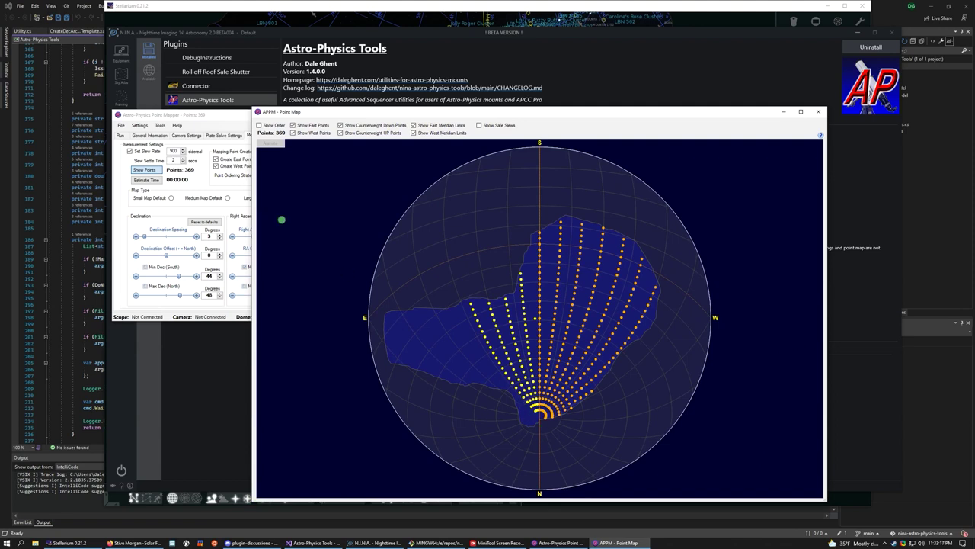
left_click(181, 201)
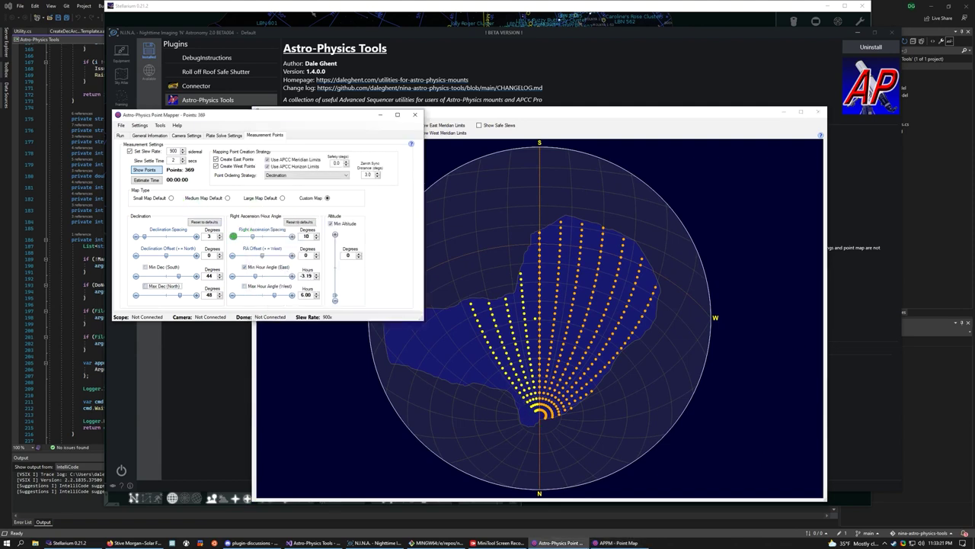
Step: Lower the Right Ascension spacing to 5 degrees, giving a denser 719-point map
left_click(234, 236)
left_click(233, 237)
left_click(233, 236)
left_click(233, 237)
left_click(233, 236)
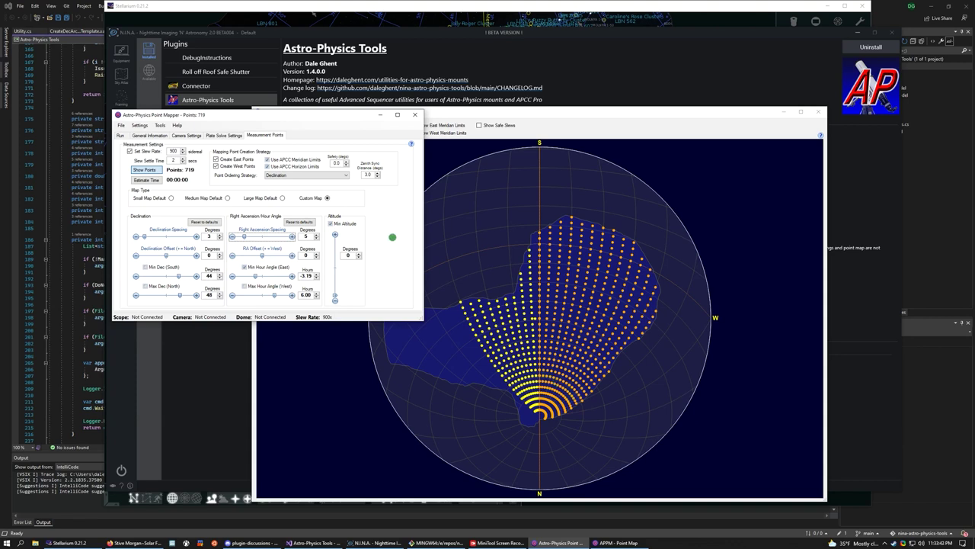
left_click(336, 176)
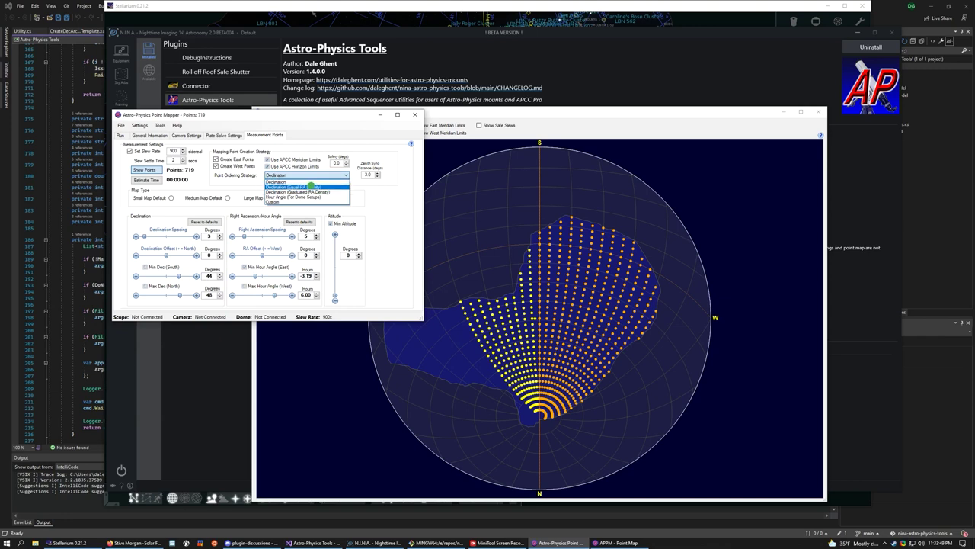
Step: Try Equal RA Density, Graduated RA Density and Declination ordering, settling on Hour Angle (For Dome Setups) with 687 points
left_click(309, 187)
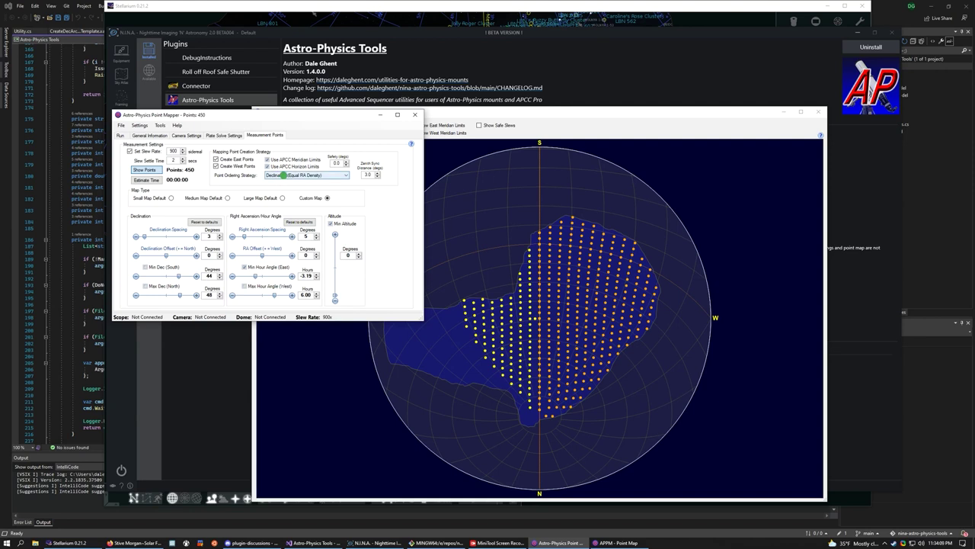
left_click(283, 176)
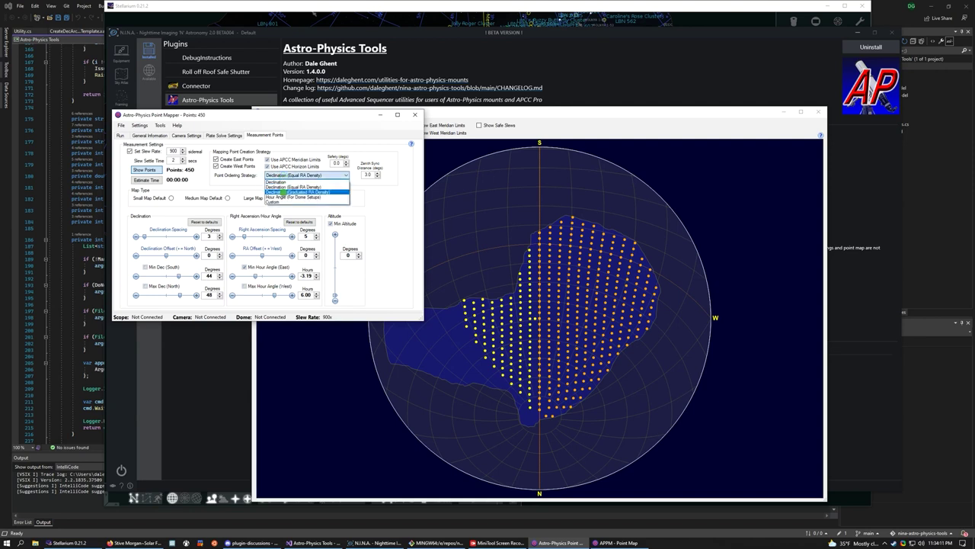
left_click(284, 192)
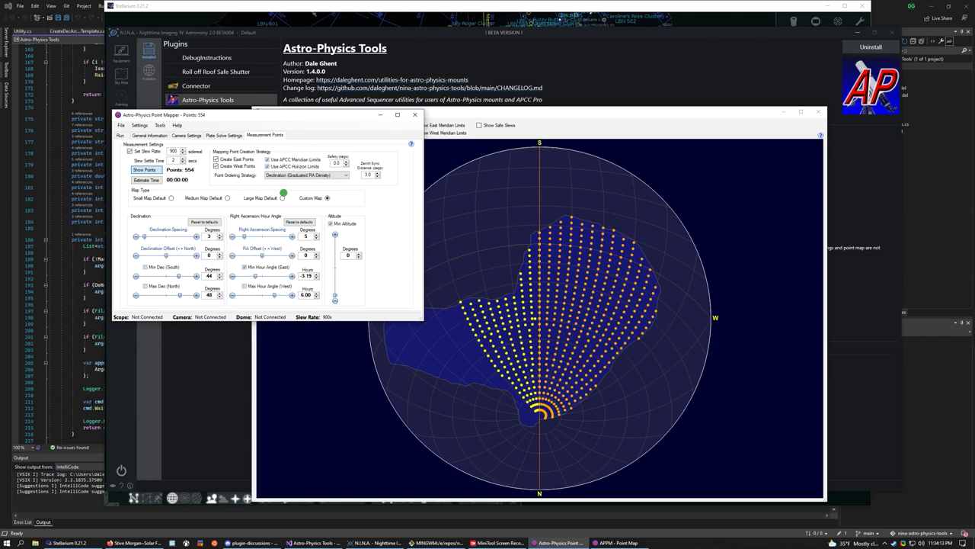
left_click(288, 175)
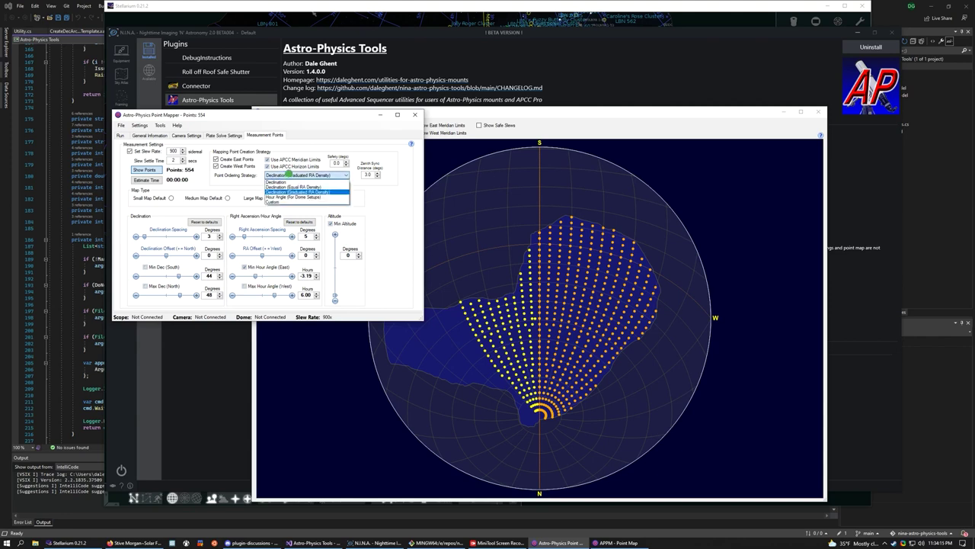
left_click(288, 182)
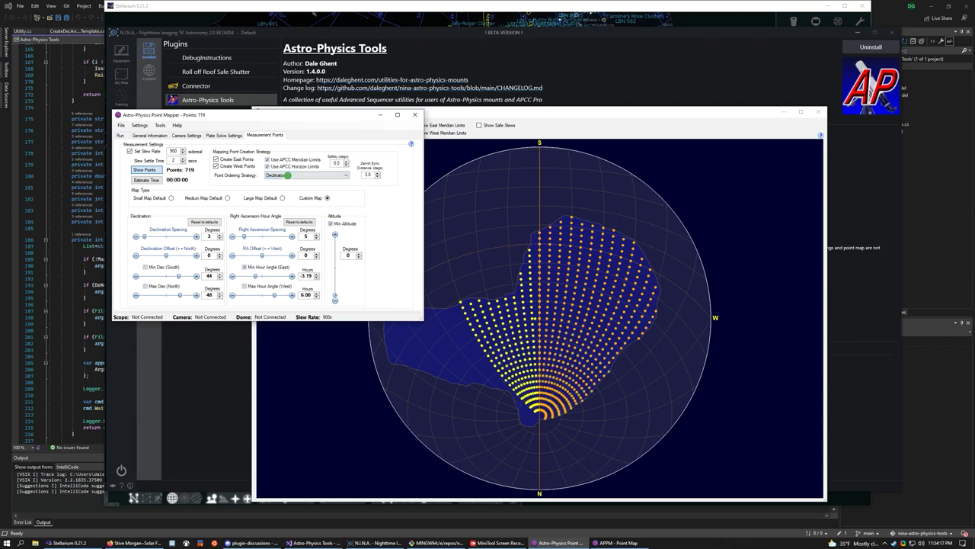
left_click(288, 175)
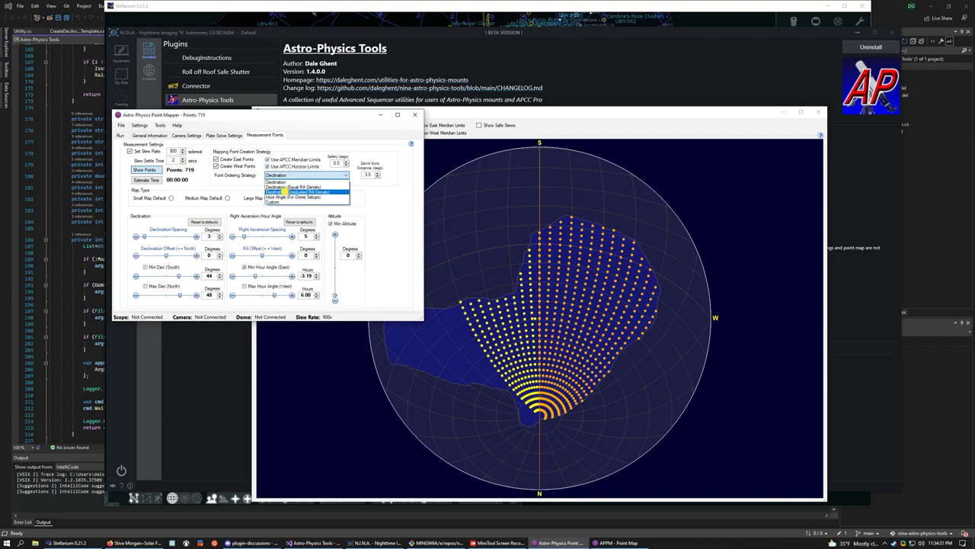
left_click(284, 192)
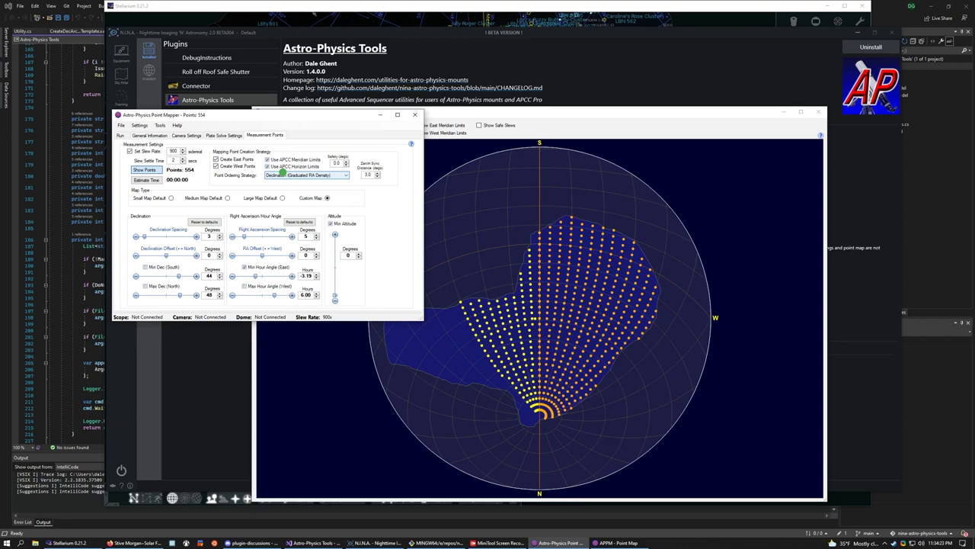
left_click(283, 176)
left_click(281, 197)
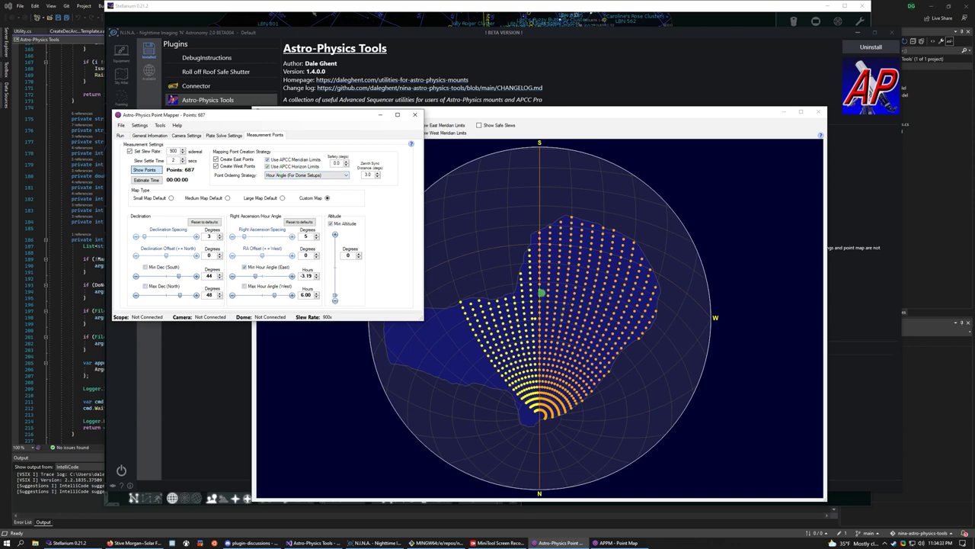
Step: Reselect Hour Angle (For Dome Setups) as the point ordering strategy, keeping the 687-point custom map
left_click(318, 176)
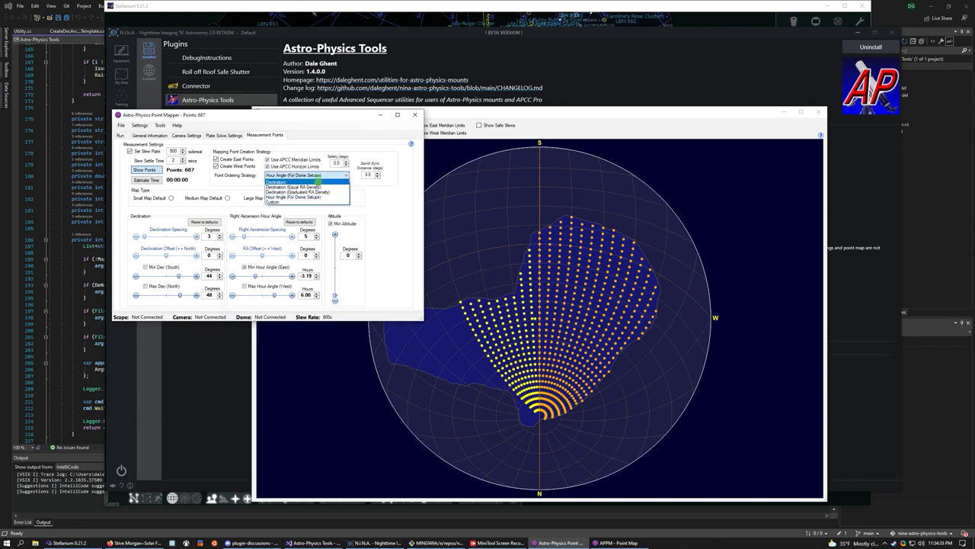
left_click(345, 196)
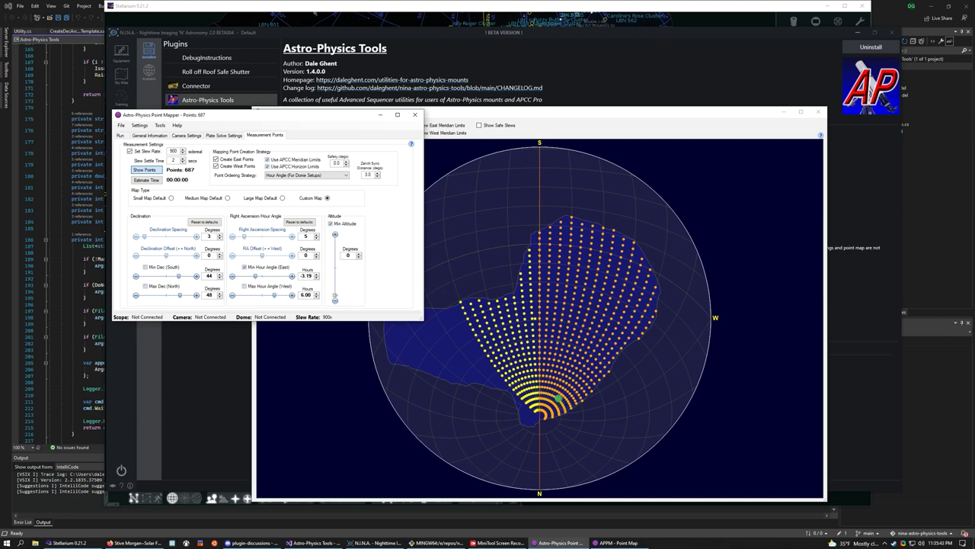
Step: Switch ordering via Declination and Equal RA Density to Graduated RA Density (554 points), then close the mapper
left_click(307, 176)
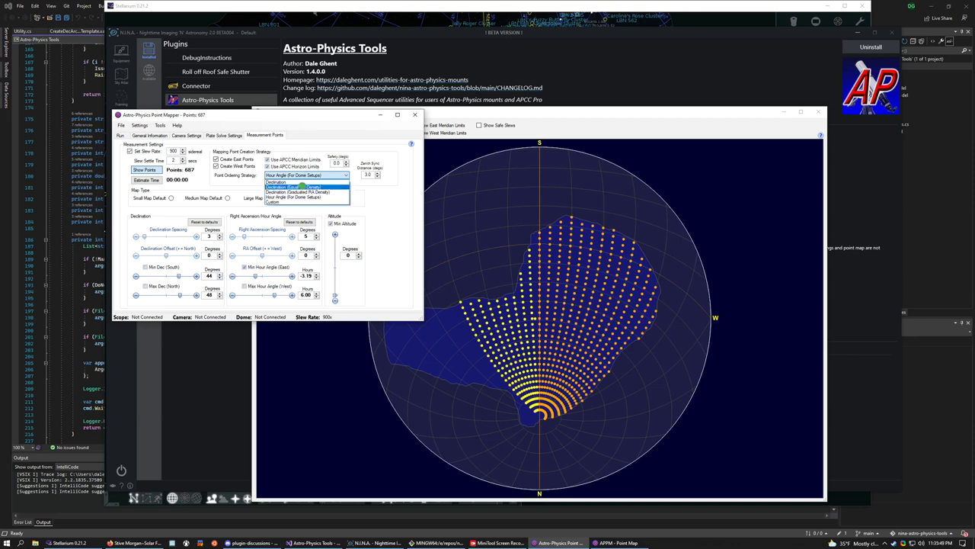
left_click(301, 182)
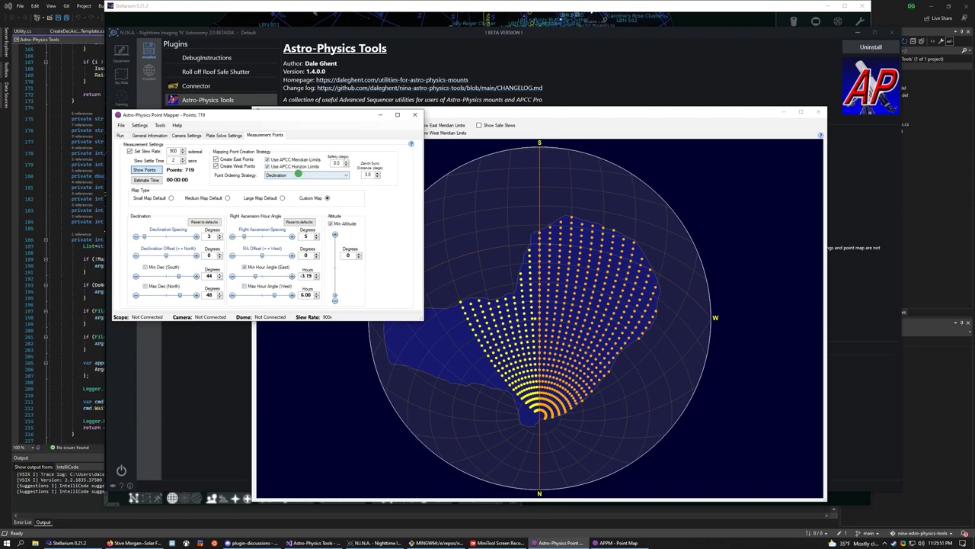
left_click(301, 177)
left_click(301, 185)
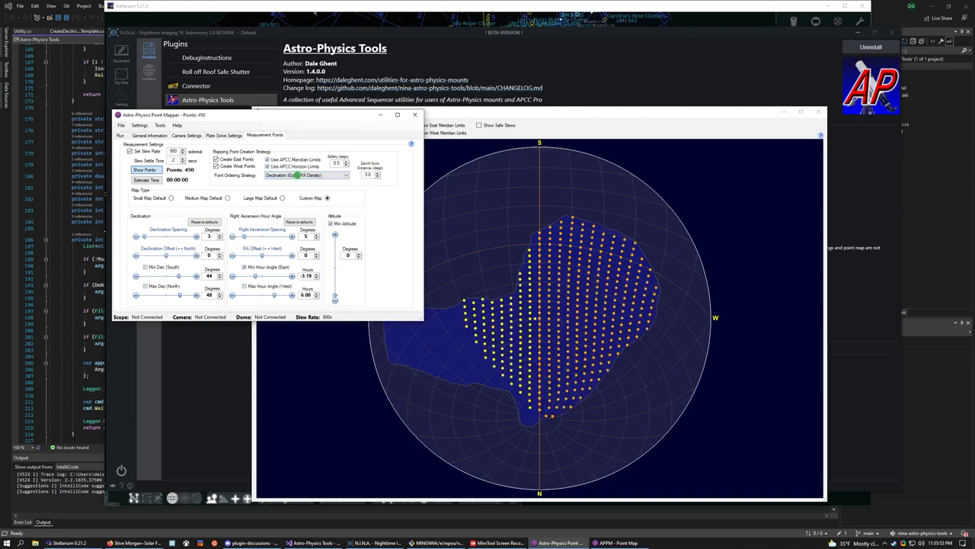
left_click(298, 176)
left_click(316, 204)
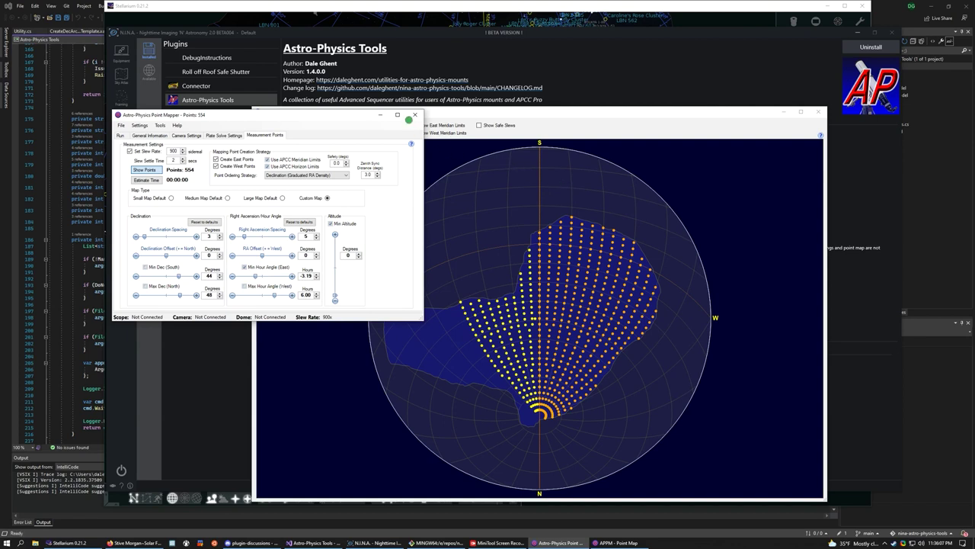
left_click(414, 115)
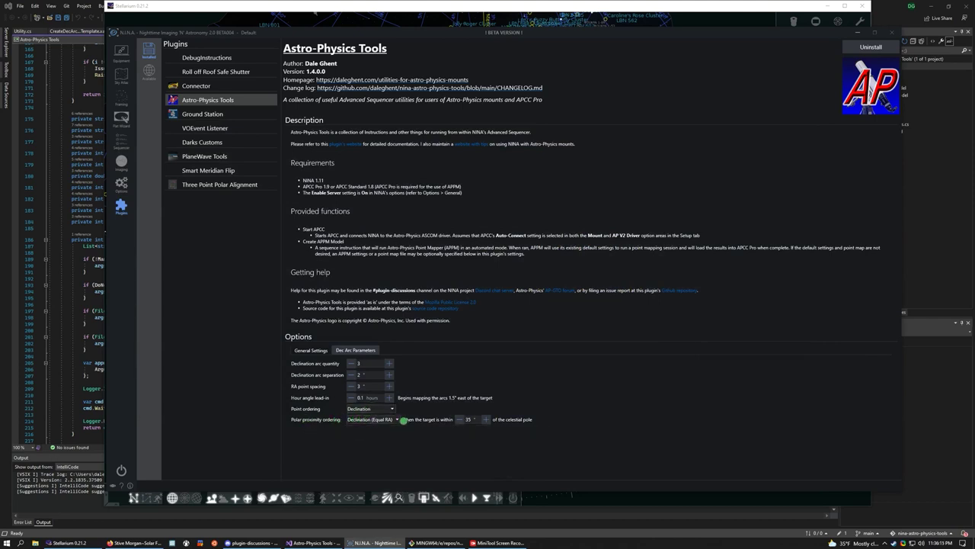
left_click(394, 419)
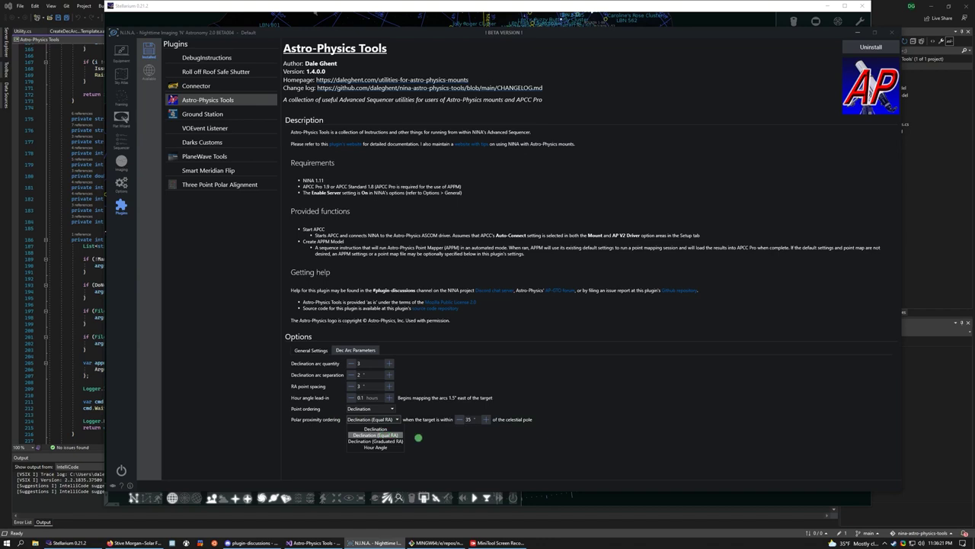
left_click(437, 438)
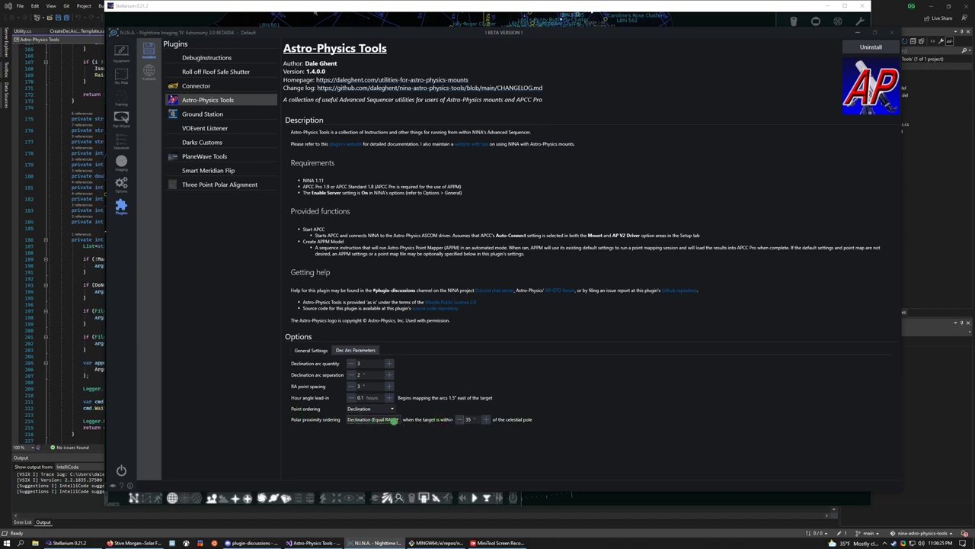
left_click(470, 419)
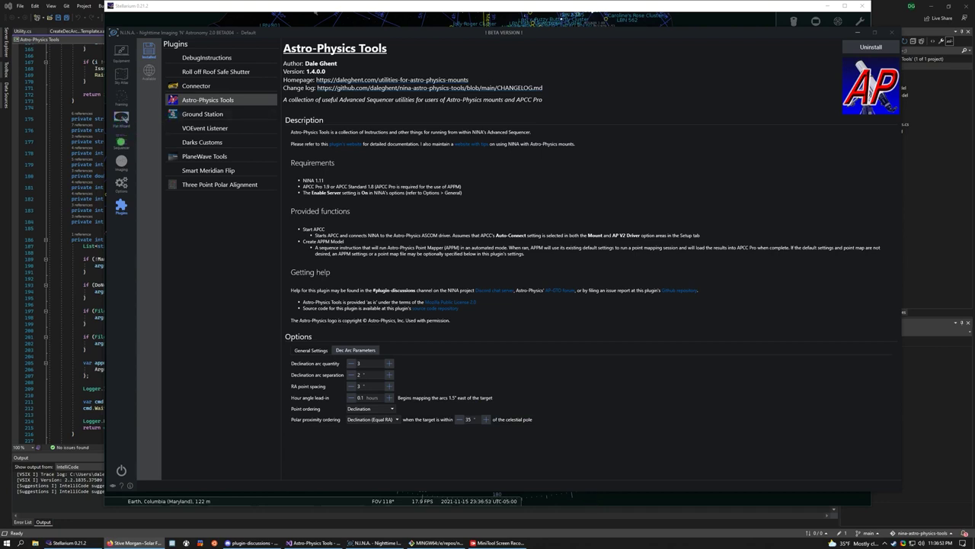
Step: Add the Dec-Arc Test template, with its Create Dec Arc Model instruction, to the Advanced Sequence
left_click(120, 142)
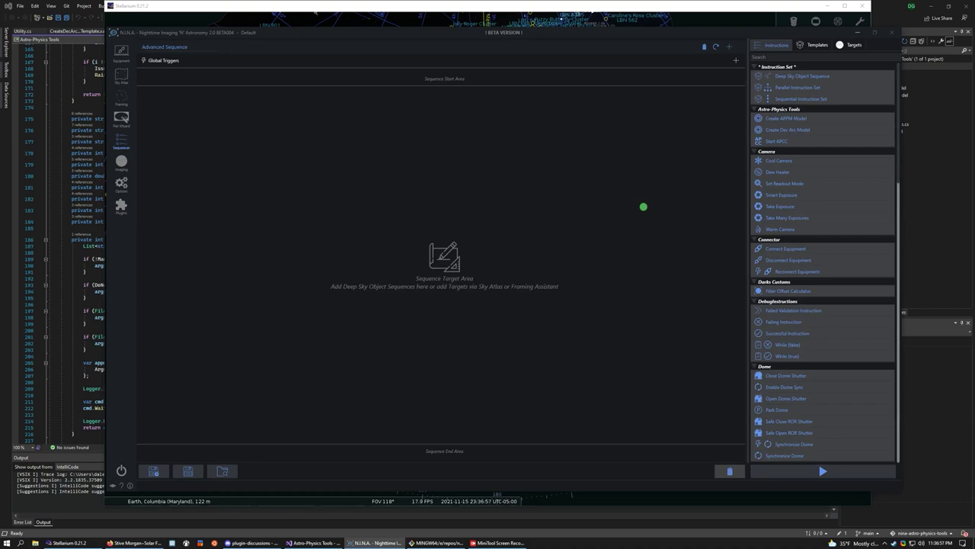
left_click(813, 45)
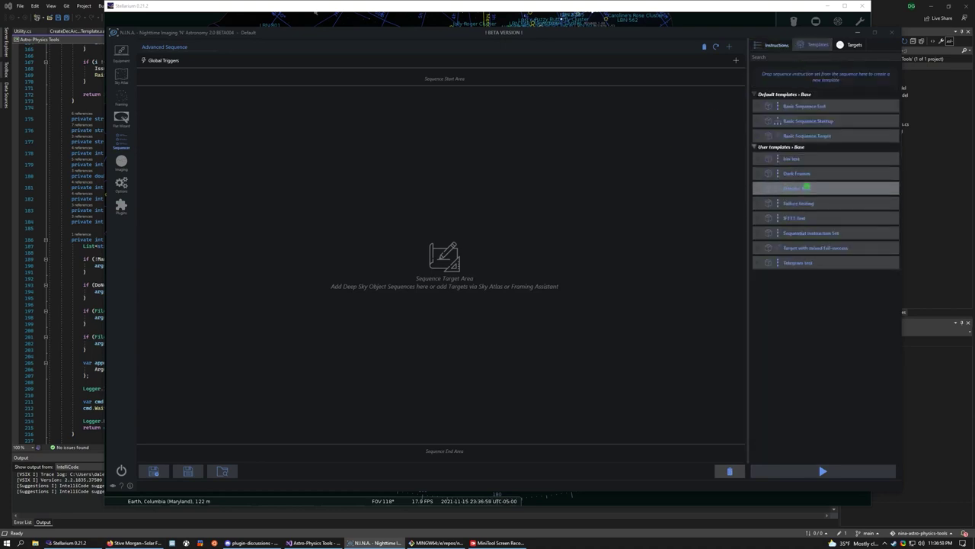
left_click_drag(784, 191, 437, 143)
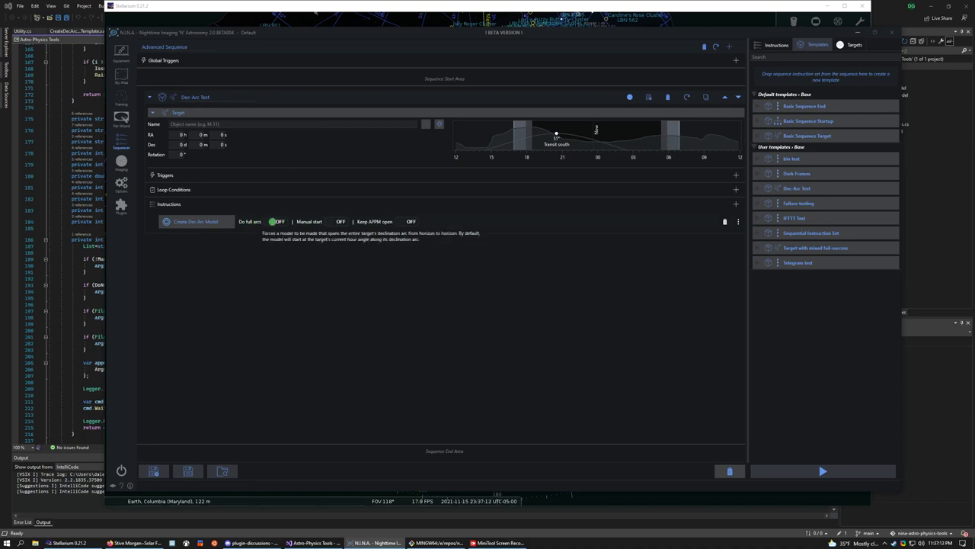
Step: Toggle Do full arcs, Manual start and Keep APPM open on the Create Dec Arc Model instruction, leaving all off
left_click(270, 224)
left_click(273, 222)
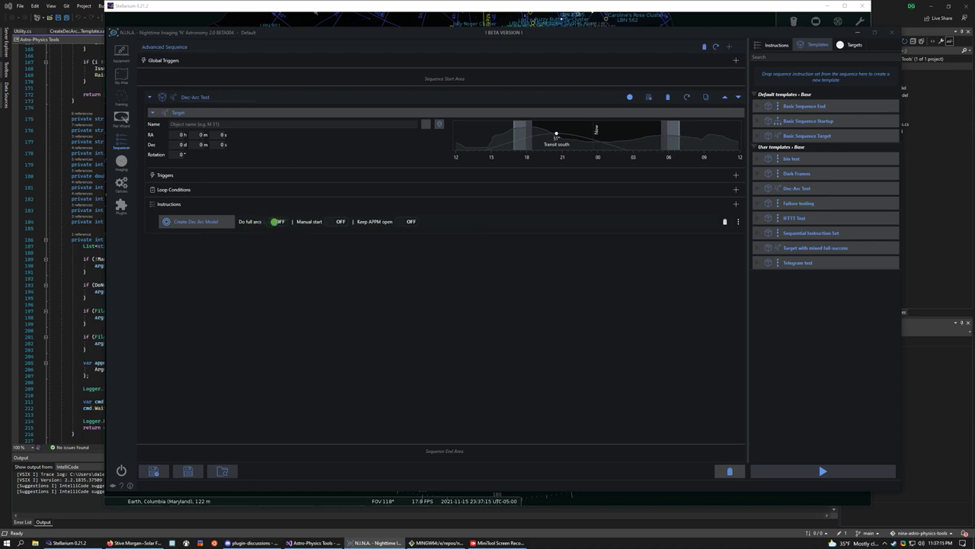
left_click(274, 221)
left_click(278, 220)
left_click(273, 220)
left_click(336, 221)
left_click(400, 221)
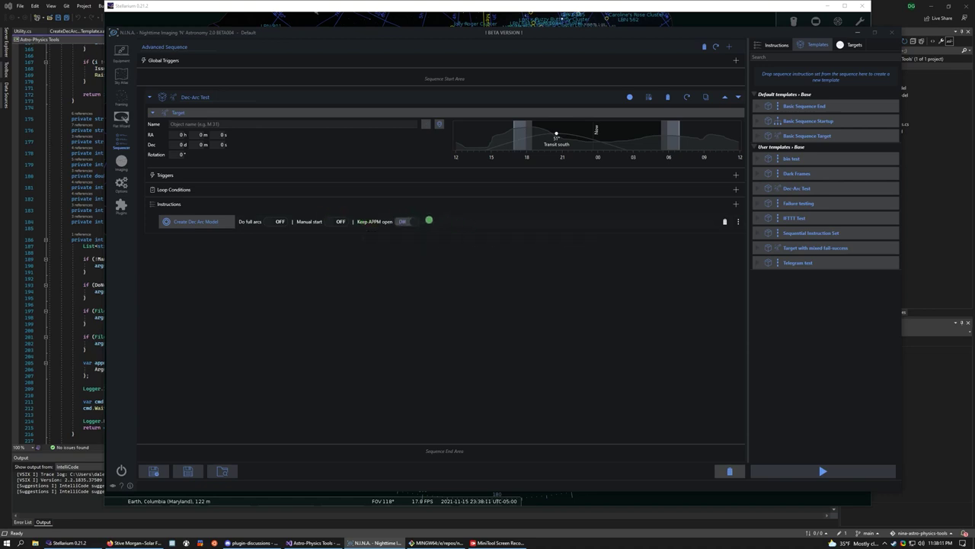
left_click(407, 221)
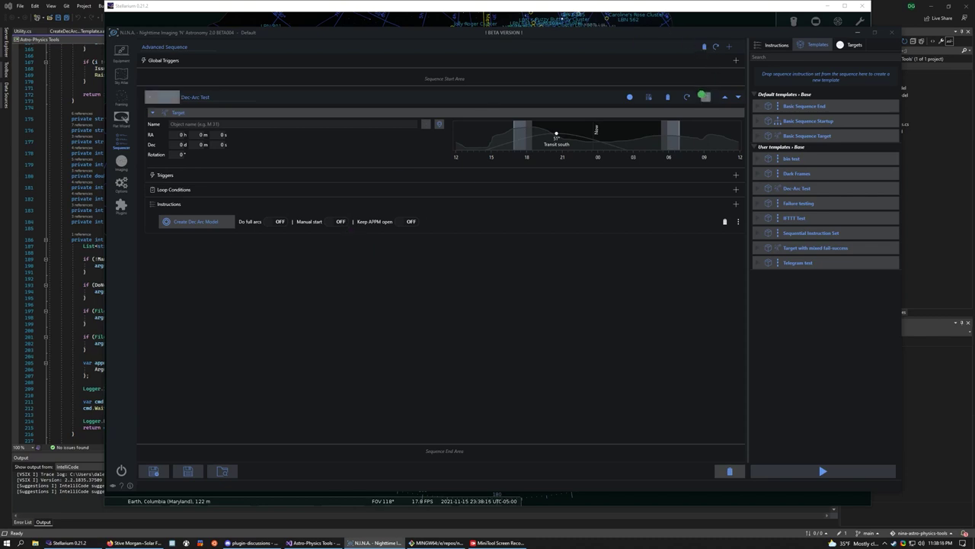
Step: Delete the Dec-Arc Test block from the sequence and pan the Stellarium sky view
left_click(666, 96)
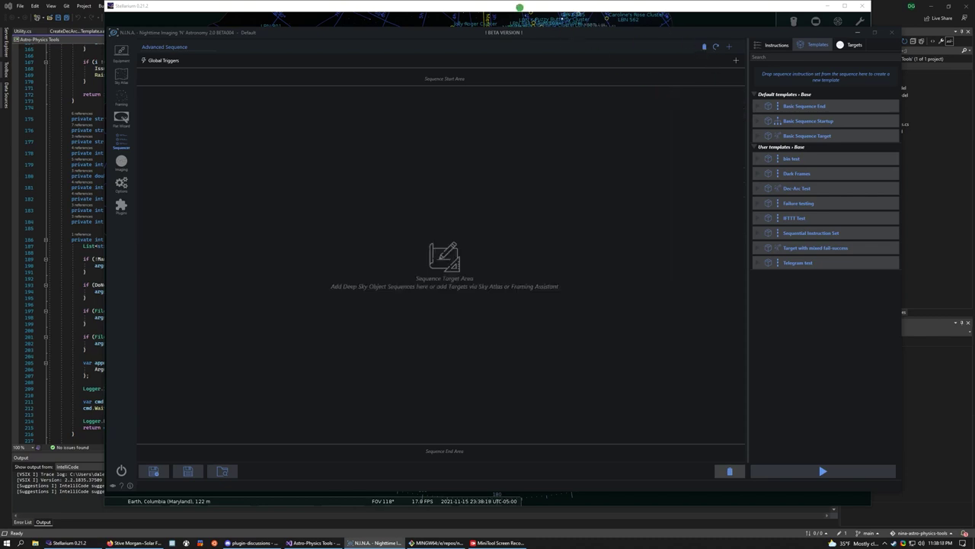
left_click(519, 8)
left_click_drag(461, 153, 404, 136)
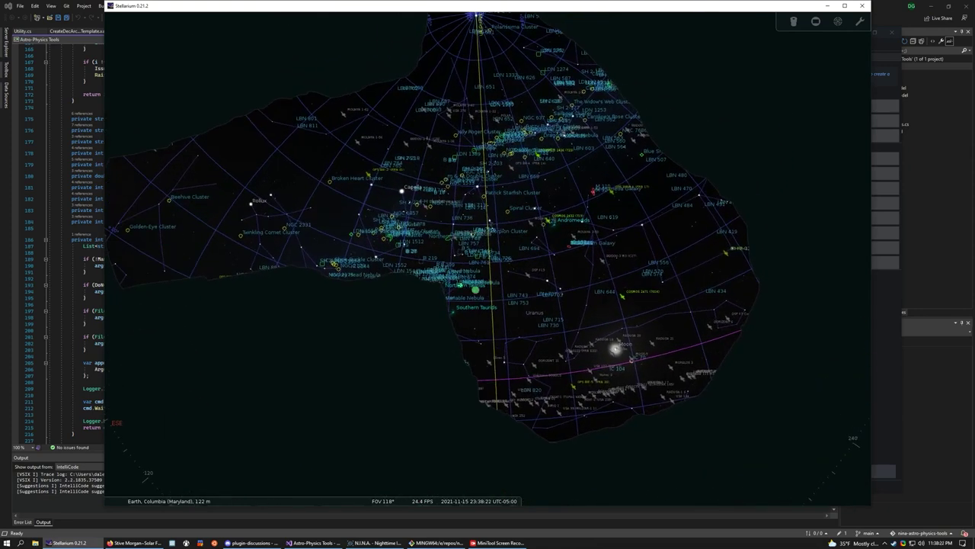
left_click_drag(411, 215, 425, 237)
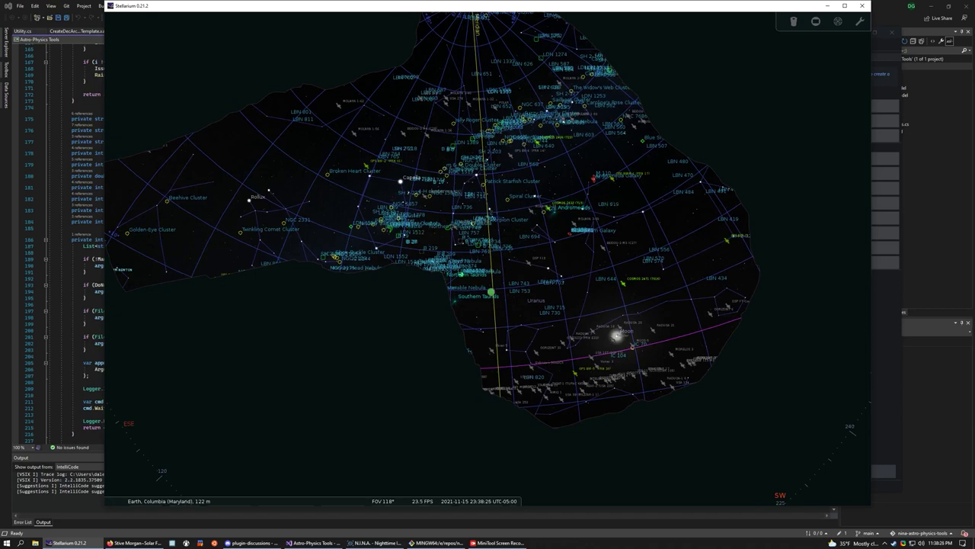
left_click_drag(491, 295, 486, 257)
Step: Select LBN 791, then the Flaming Star Nebula to list its details, and bring N.I.N.A. forward
left_click(388, 188)
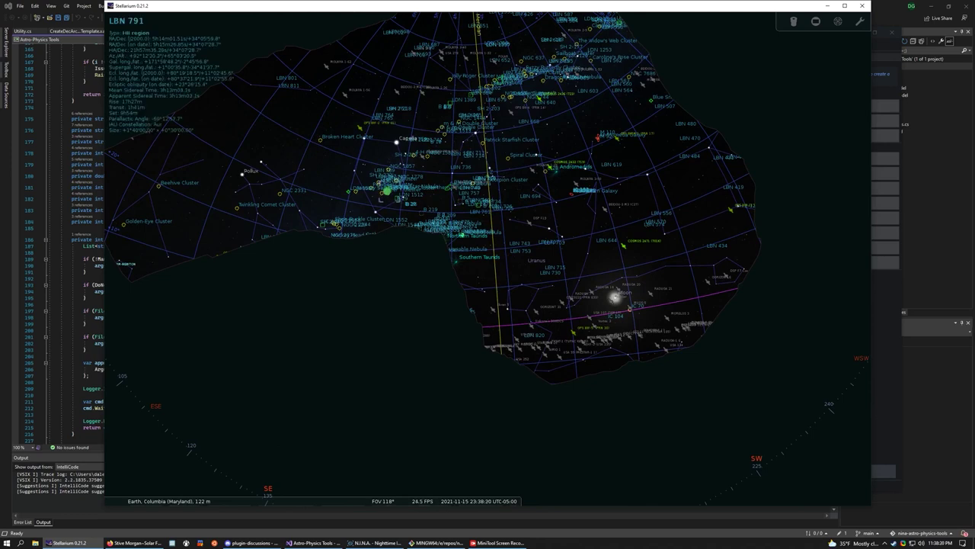
scroll(385, 194, "up", 4)
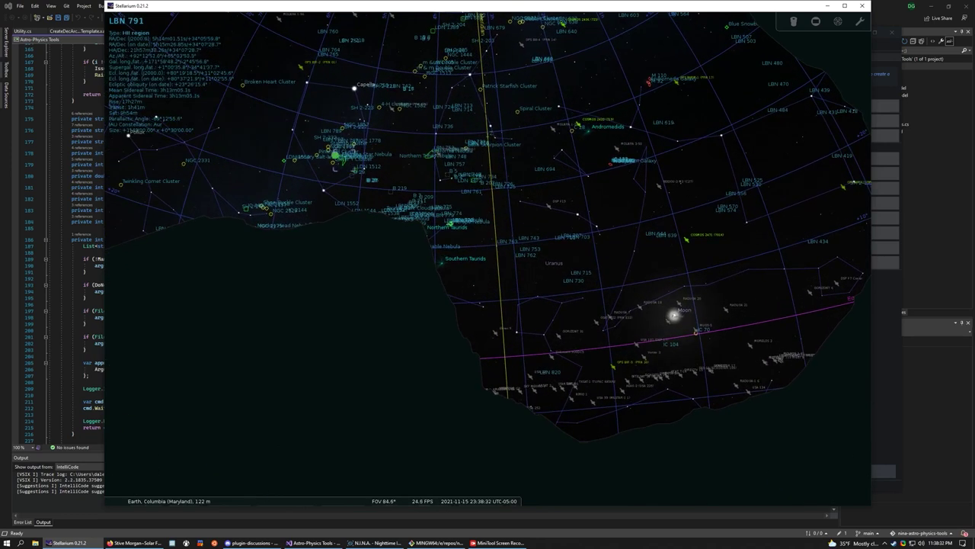
left_click(341, 157)
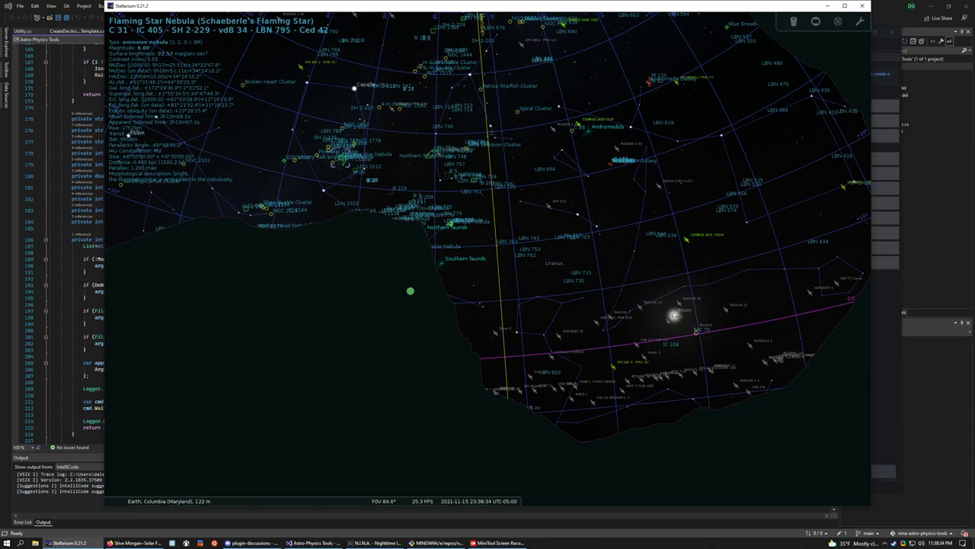
scroll(466, 266, "down", 4)
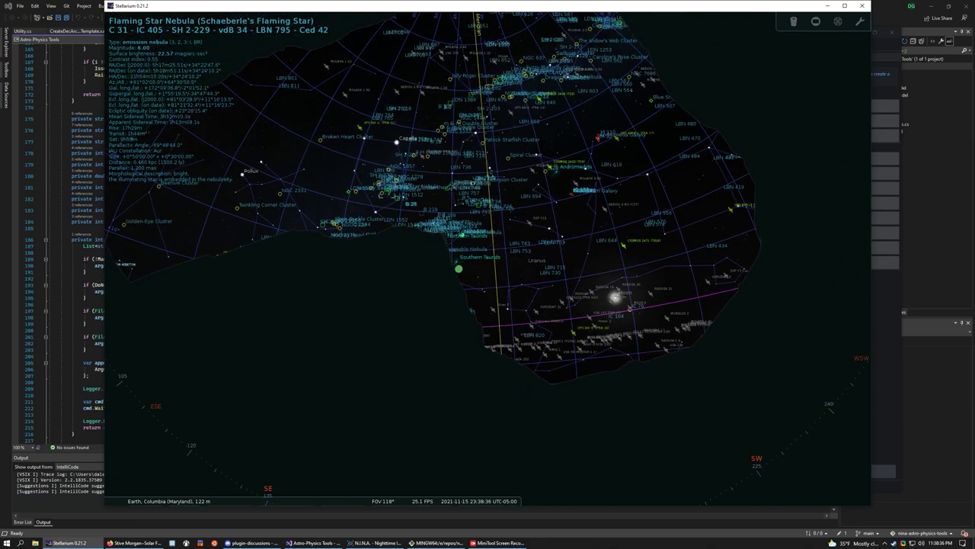
left_click_drag(453, 272, 452, 263)
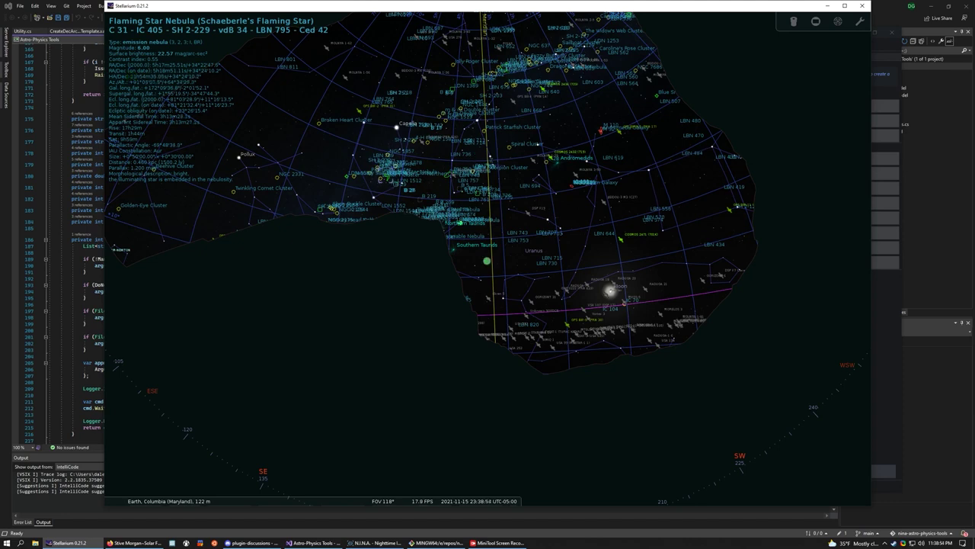
left_click_drag(390, 183, 424, 178)
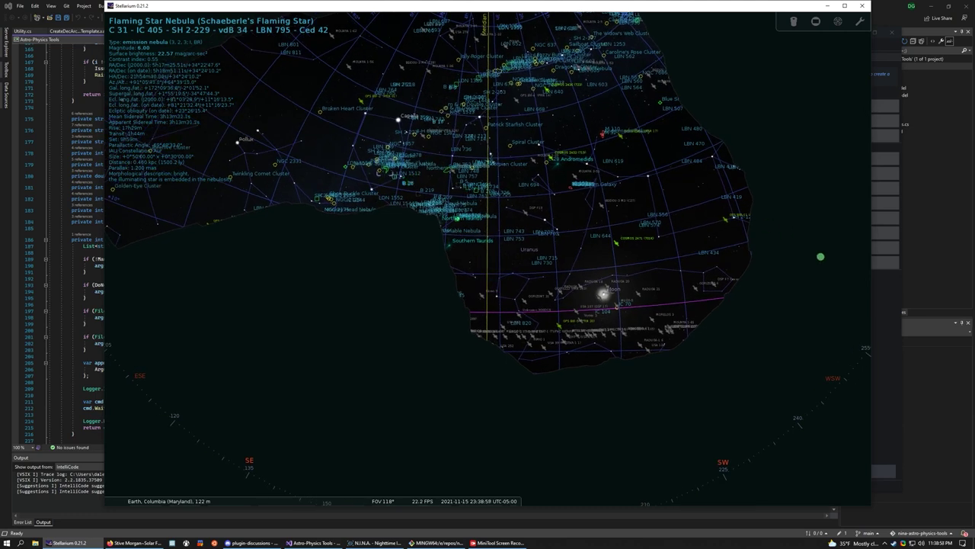
left_click(880, 294)
Step: Add the Flaming Star Nebula from Stellarium as a Dec-Arc Test target, enable Manual start, and run it
left_click(118, 99)
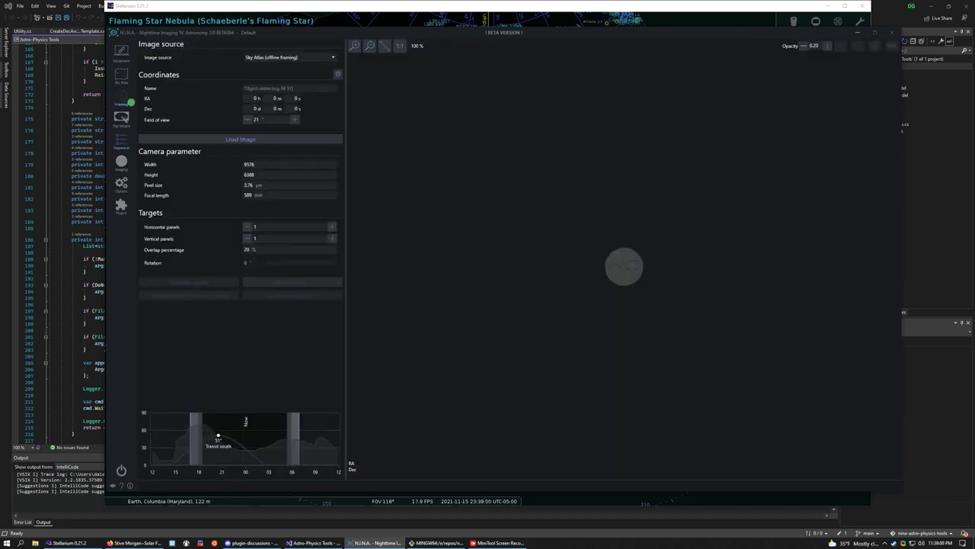
left_click(337, 74)
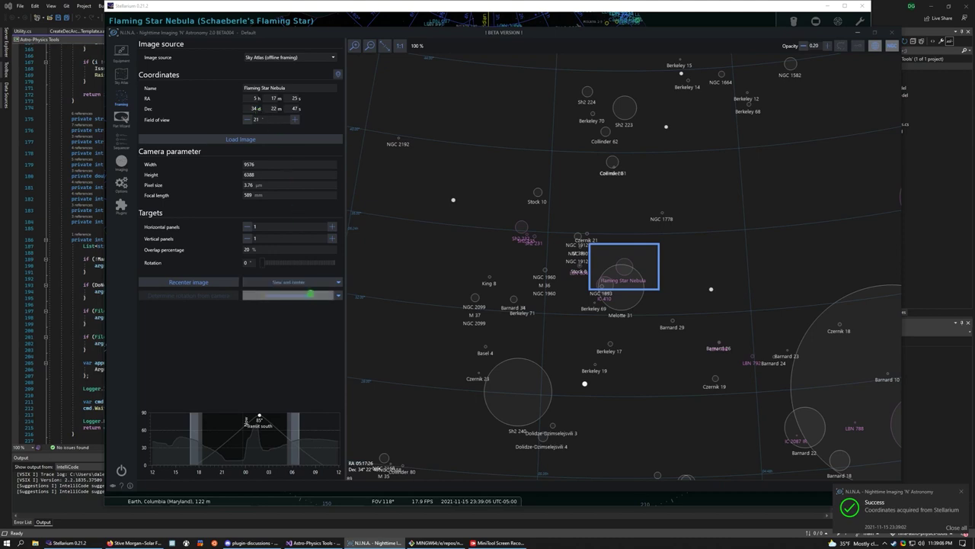
left_click(310, 294)
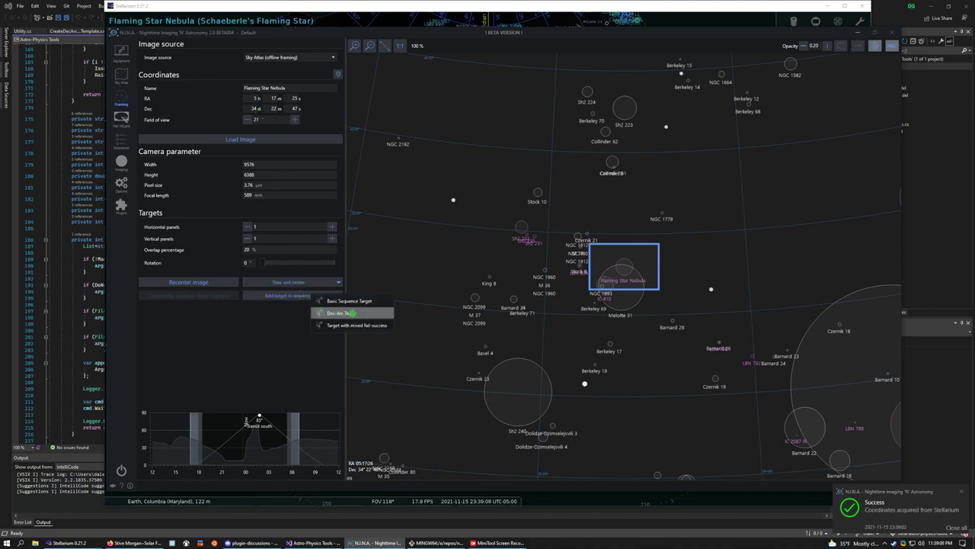
left_click(352, 312)
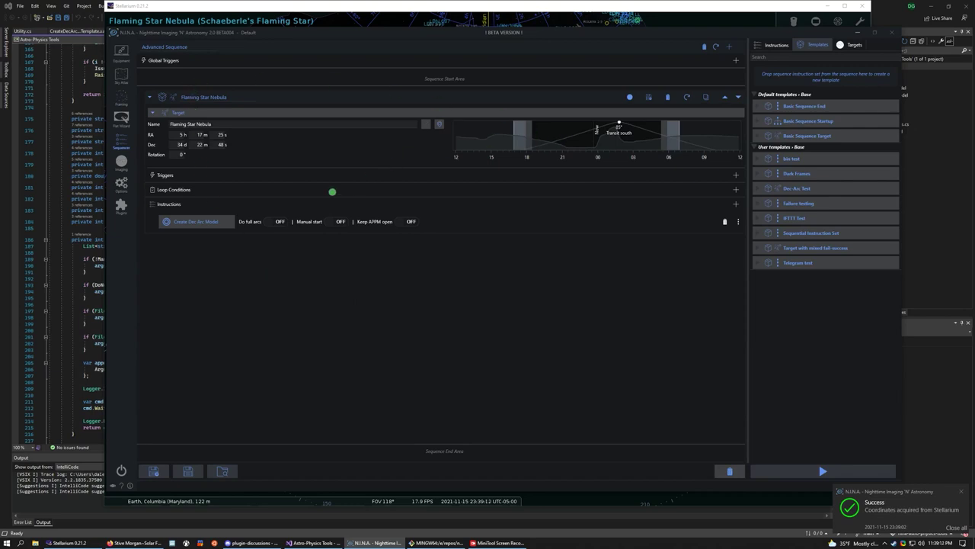
left_click(333, 221)
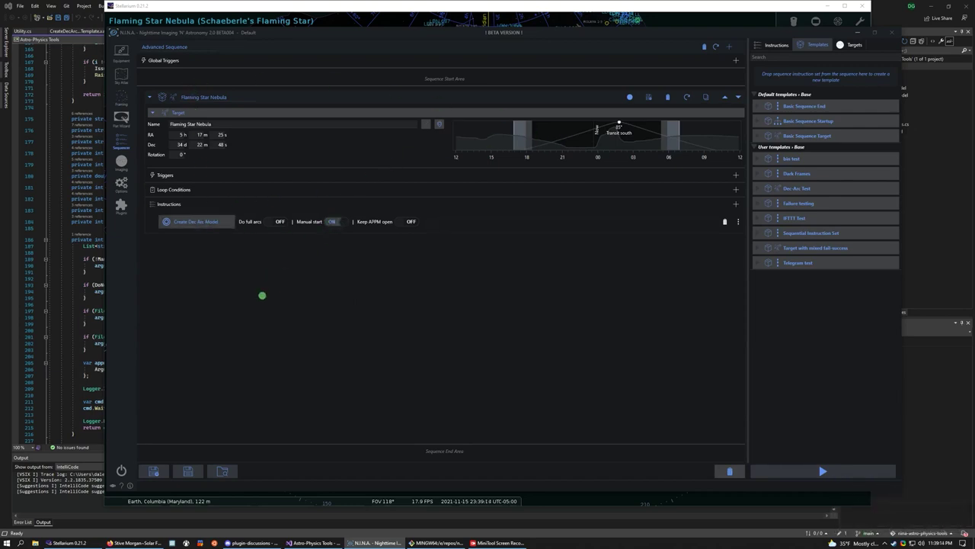
left_click(779, 470)
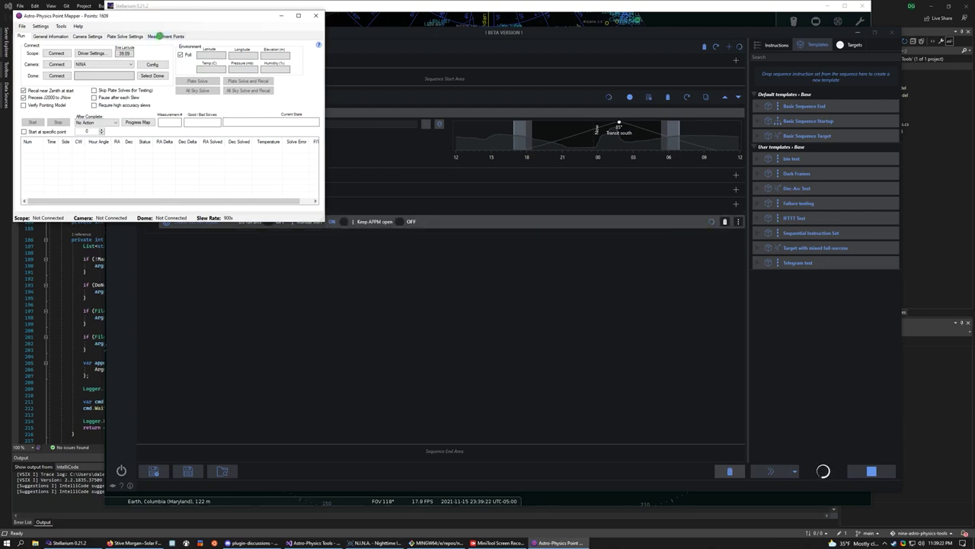
Step: Limit the Dec Arc map to 32°–36° declination, giving 99 points, and plot them in an enlarged Point Map
left_click(159, 36)
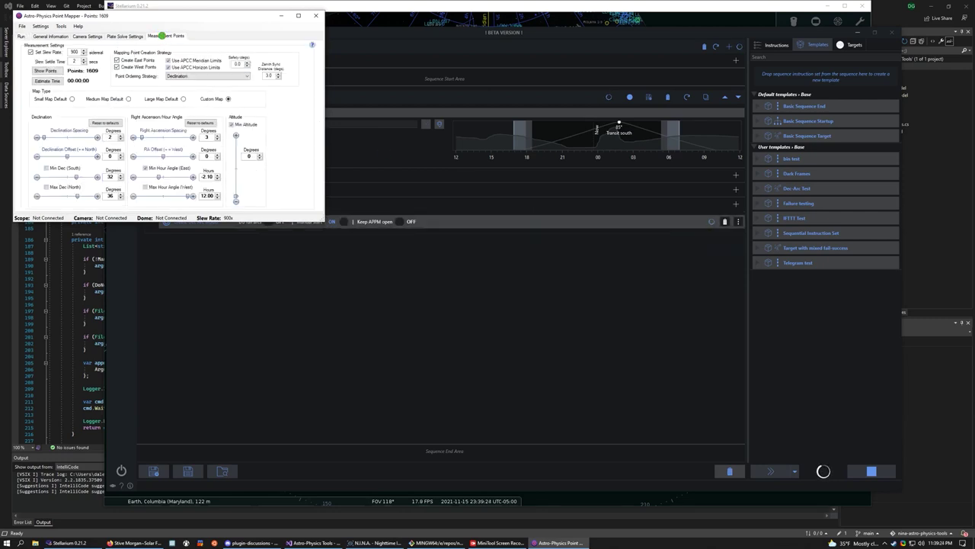
left_click(47, 168)
left_click(48, 187)
left_click_drag(115, 17, 236, 86)
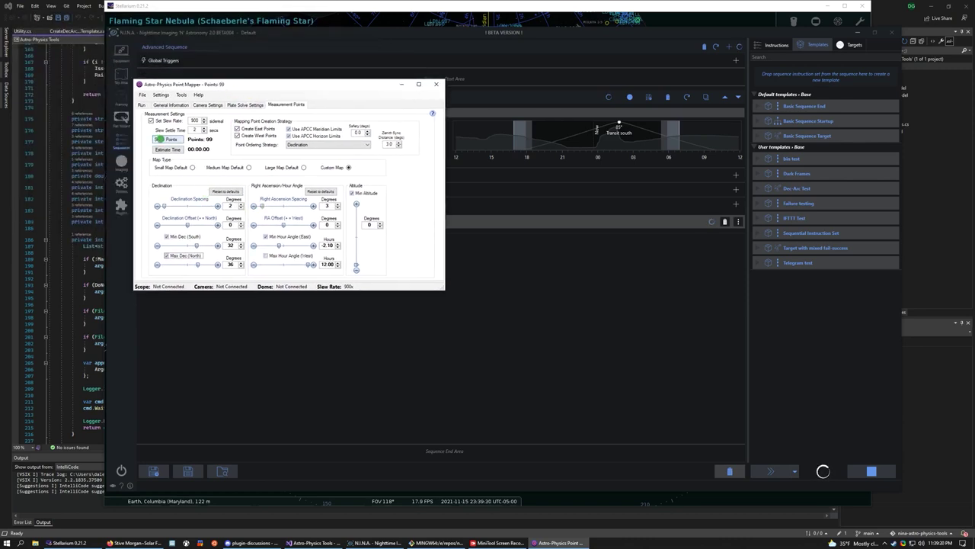
left_click(161, 139)
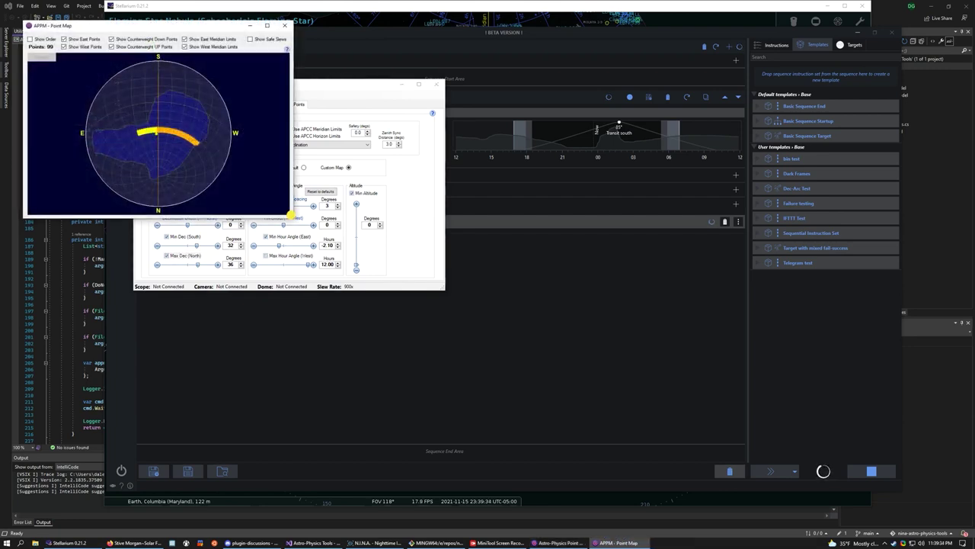
left_click_drag(290, 216, 622, 495)
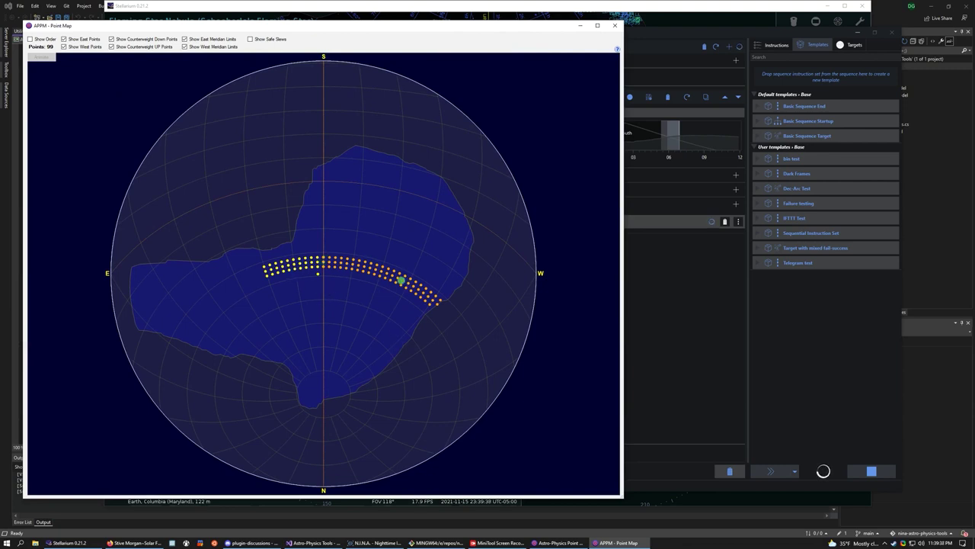
left_click(790, 340)
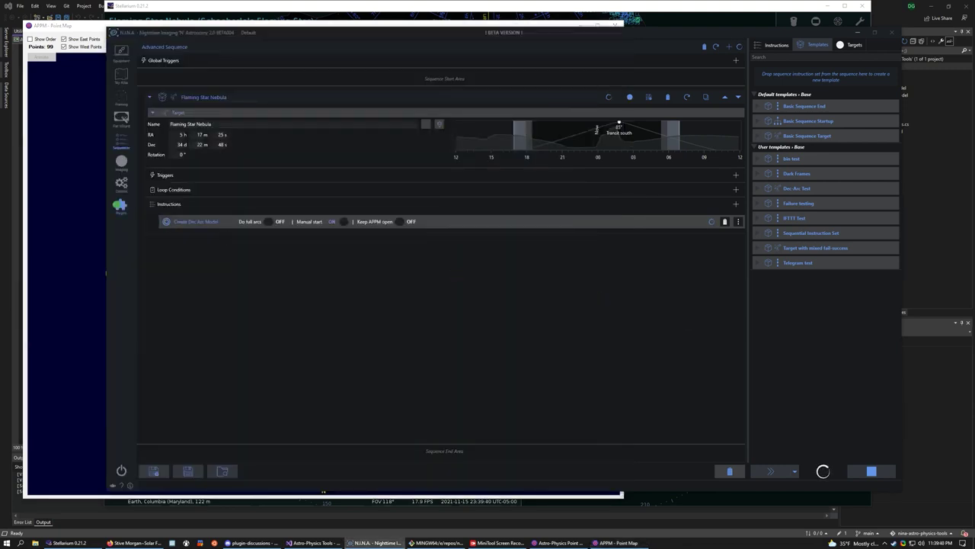
Step: Open the Astro-Physics Tools plugin page beside the Point Map to compare, then close the Point Map
left_click(120, 204)
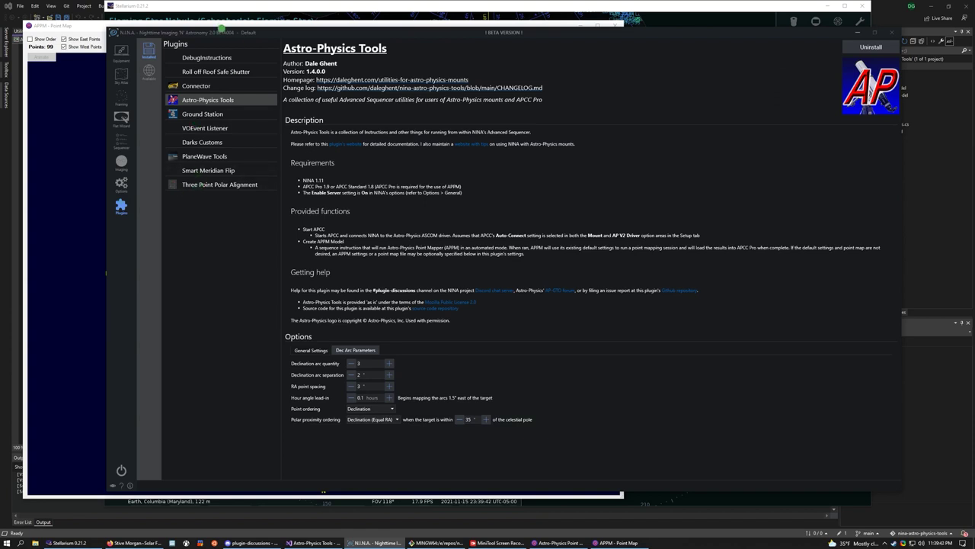
left_click_drag(222, 29, 598, 2)
left_click_drag(360, 25, 364, 6)
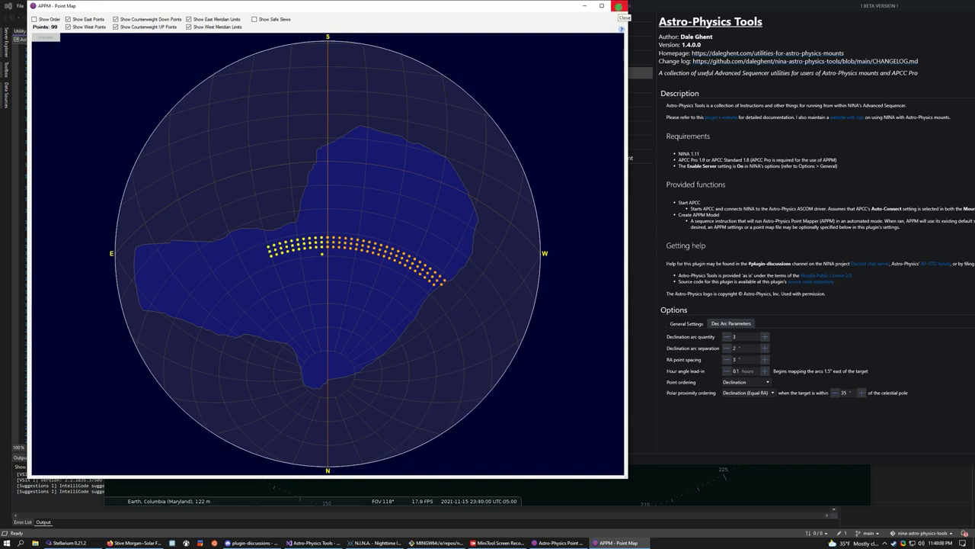
left_click(619, 6)
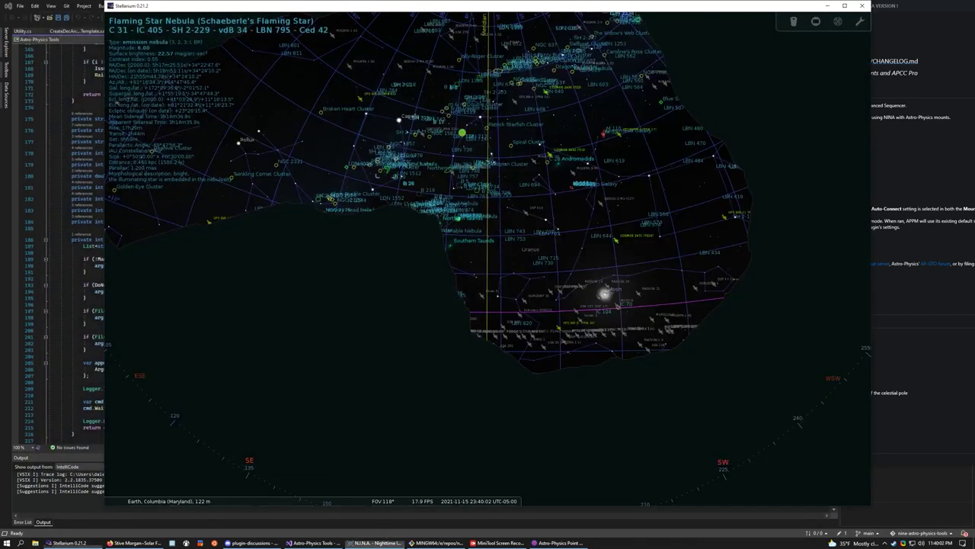
Step: Return to the Sequencer page and delete the Flaming Star Nebula target from the Advanced Sequence
left_click(906, 208)
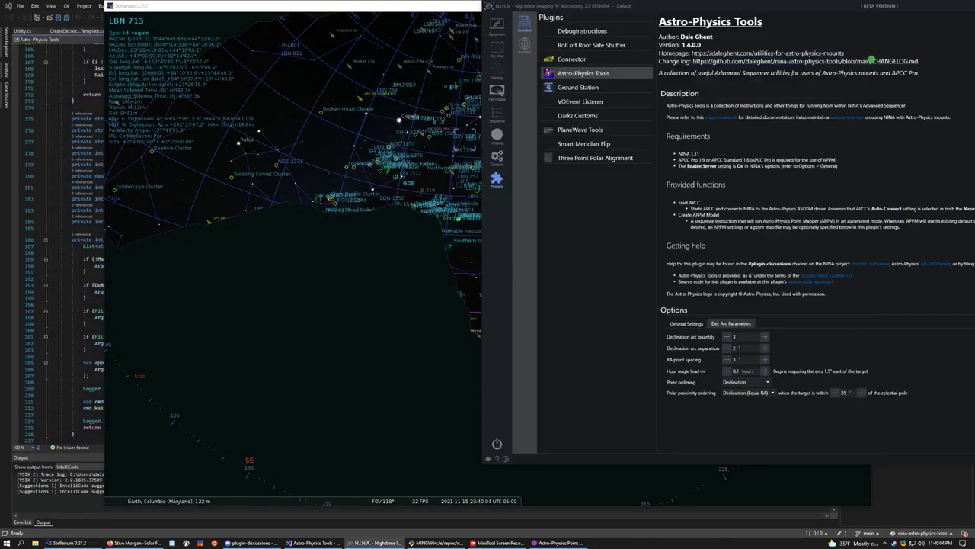
left_click_drag(833, 5, 463, 37)
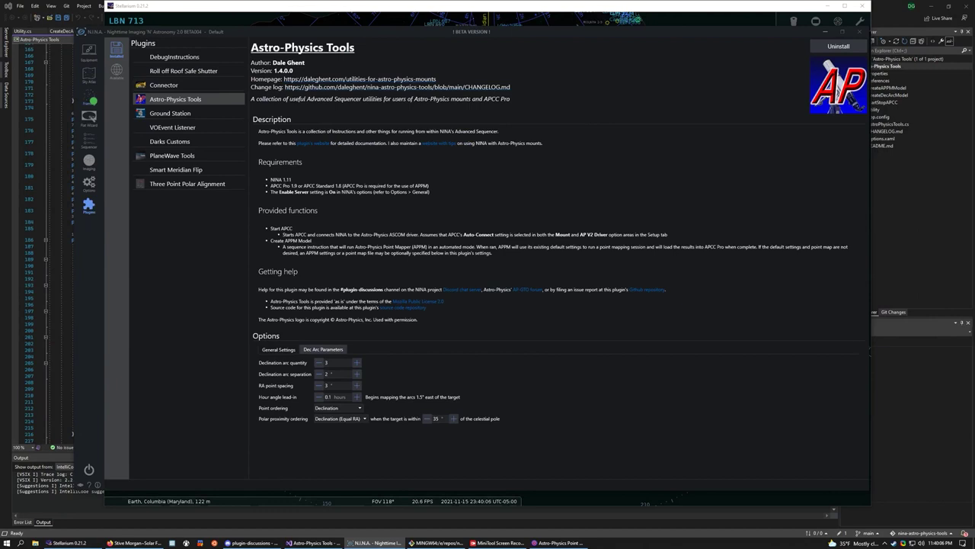
left_click(93, 100)
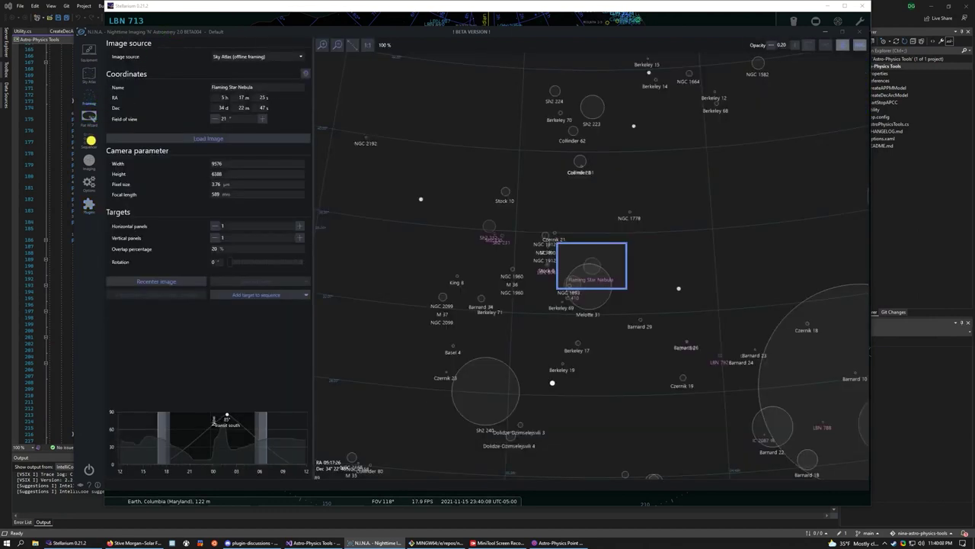
left_click(90, 138)
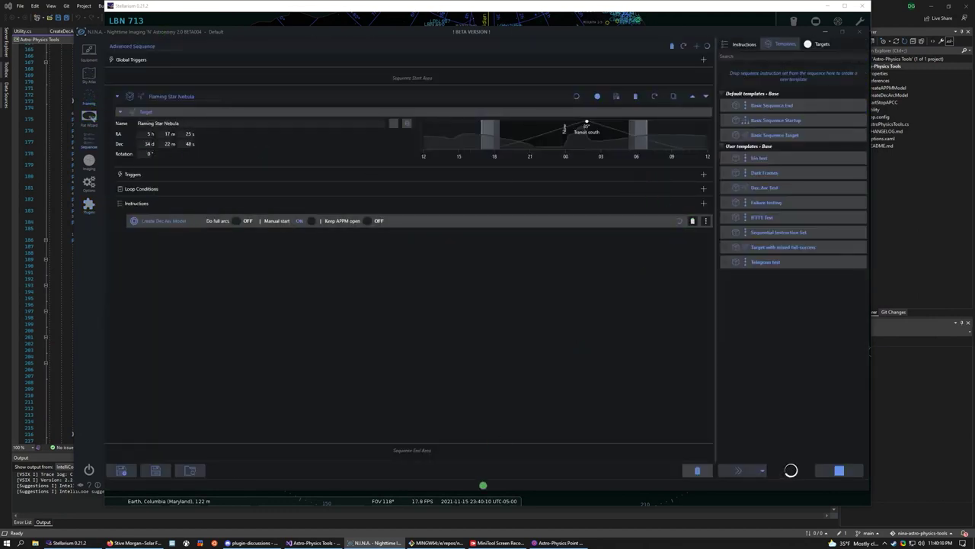
left_click(558, 542)
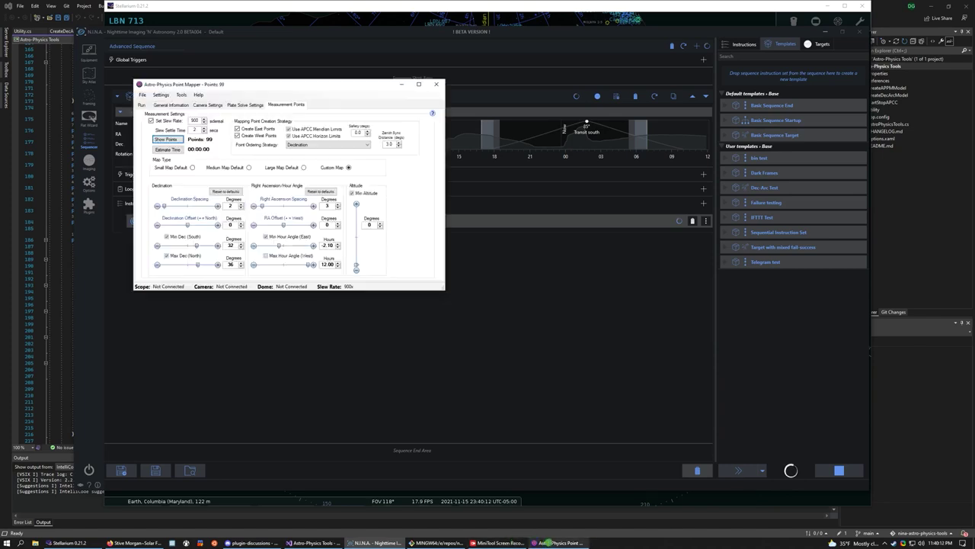
left_click_drag(434, 83, 435, 84)
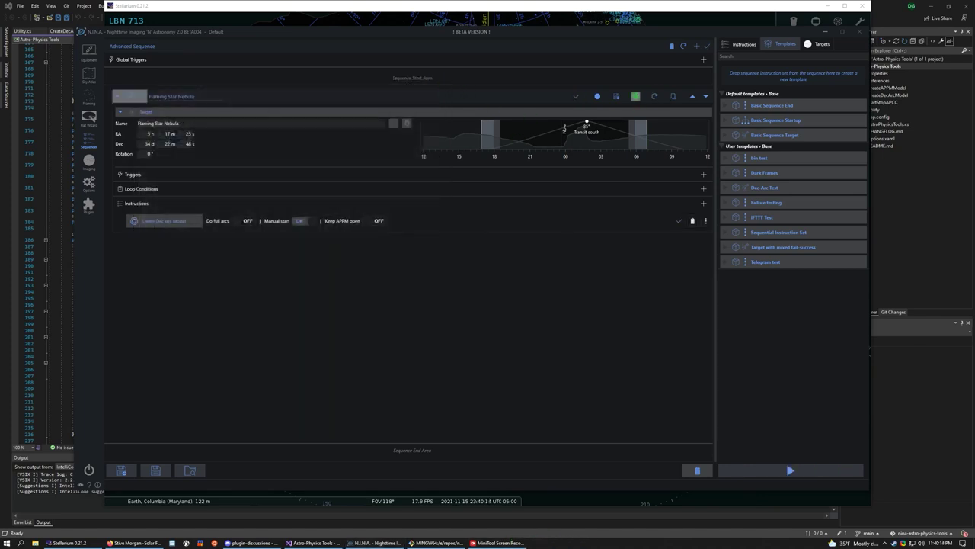
left_click(636, 96)
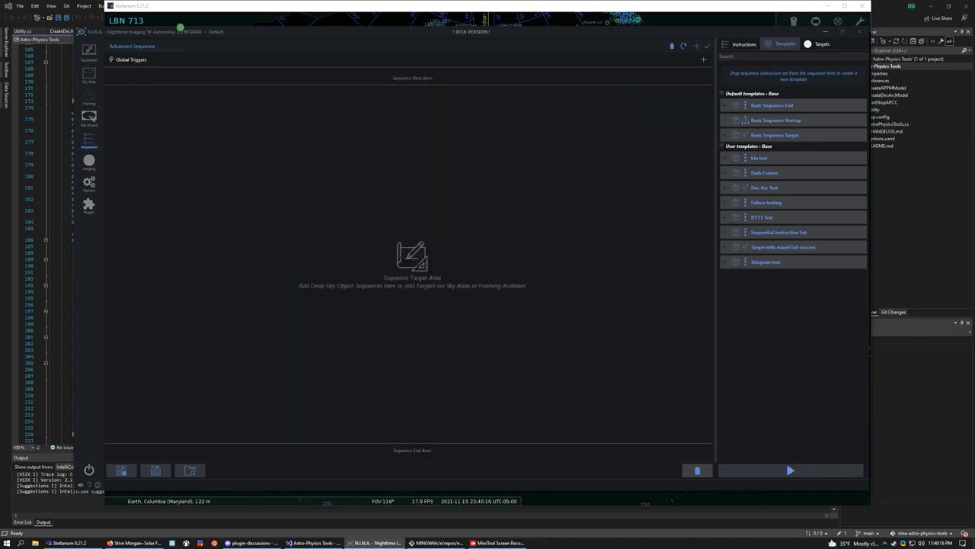
Step: Select the galaxy M 110 in Stellarium's sky view
left_click(197, 8)
key("space")
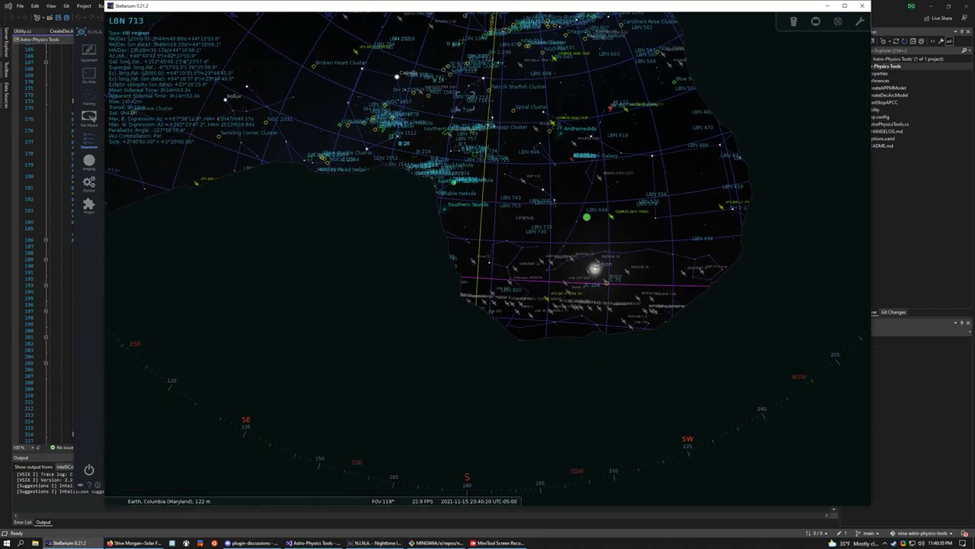
left_click(587, 213)
left_click(611, 106)
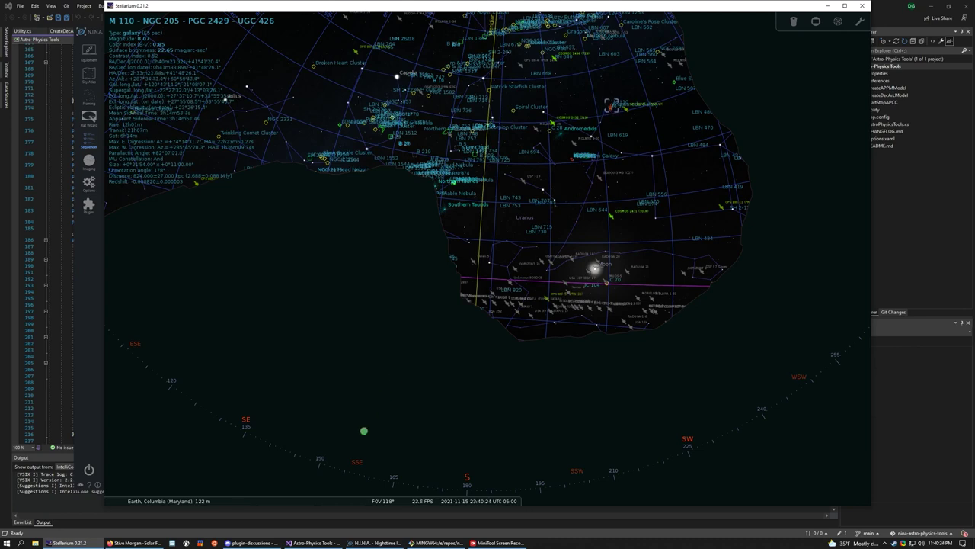
Step: Import M 110's coordinates from Stellarium into N.I.N.A.'s Framing view
left_click(86, 250)
left_click(89, 98)
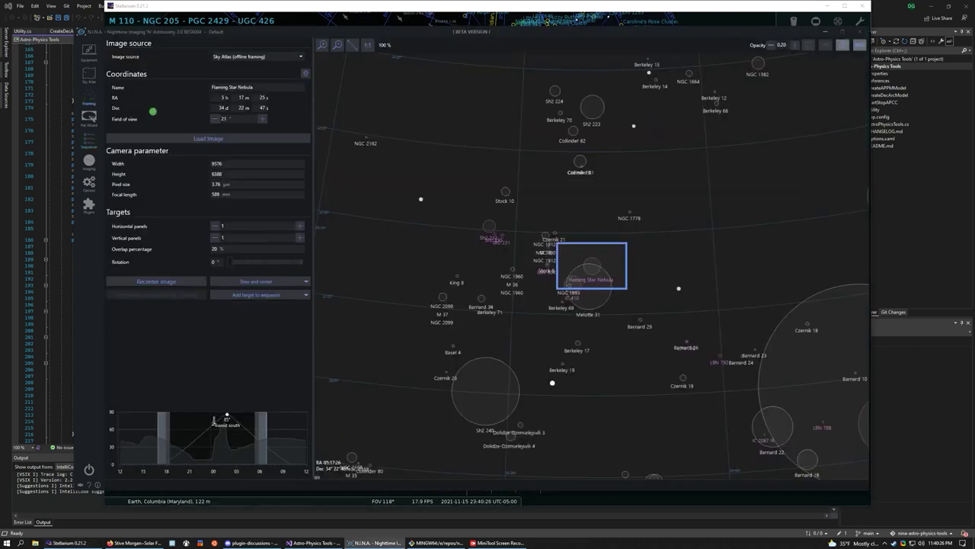
left_click(304, 73)
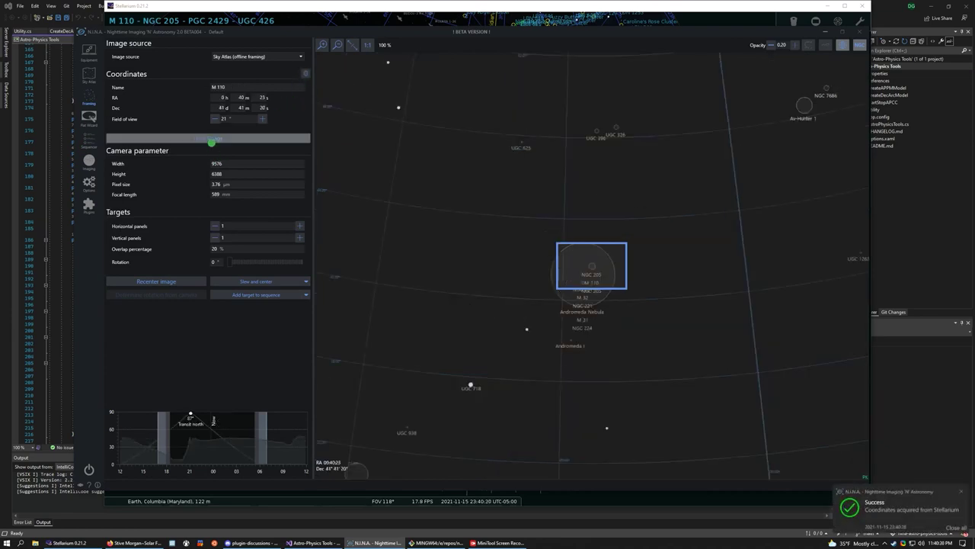
left_click(256, 294)
Step: Add M 110 to the Advanced Sequence with Manual start on, and run the sequence
left_click(259, 311)
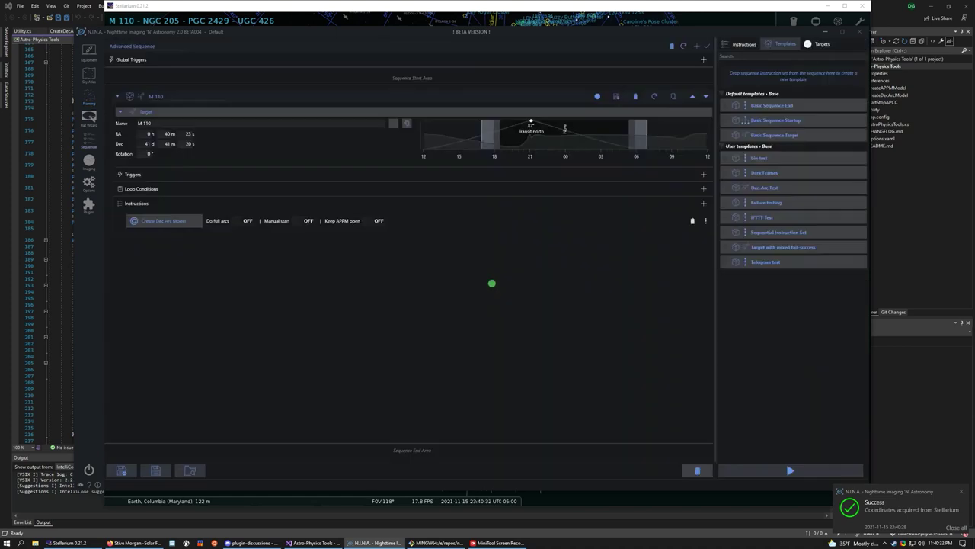
left_click(298, 218)
left_click(790, 470)
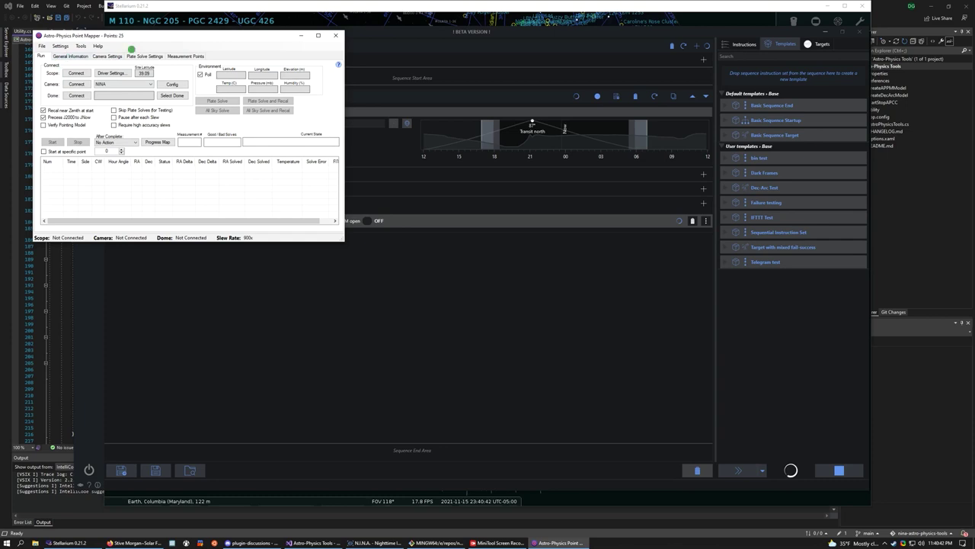
Step: Estimate the 25-point map's run time (00:06:16) and review its enlarged point map
left_click(187, 56)
left_click(67, 100)
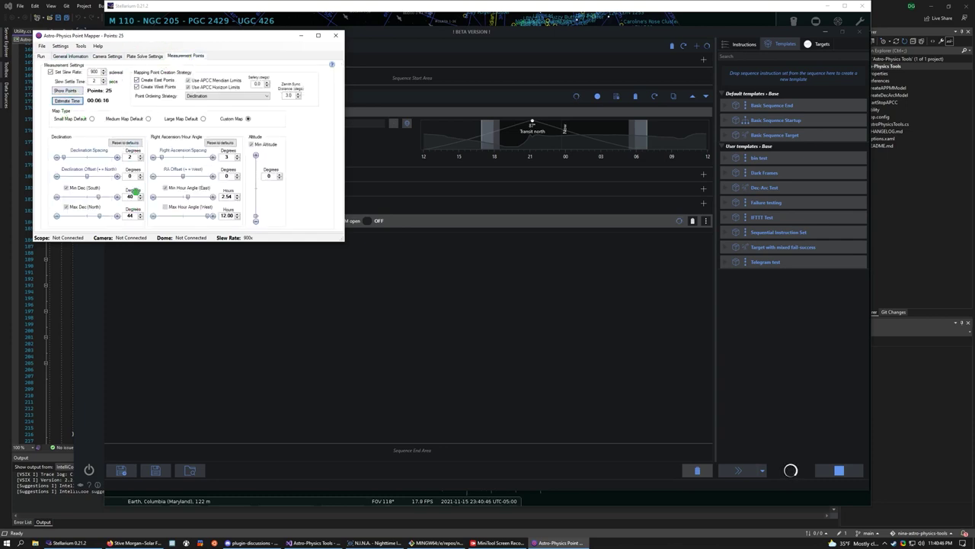
left_click(65, 90)
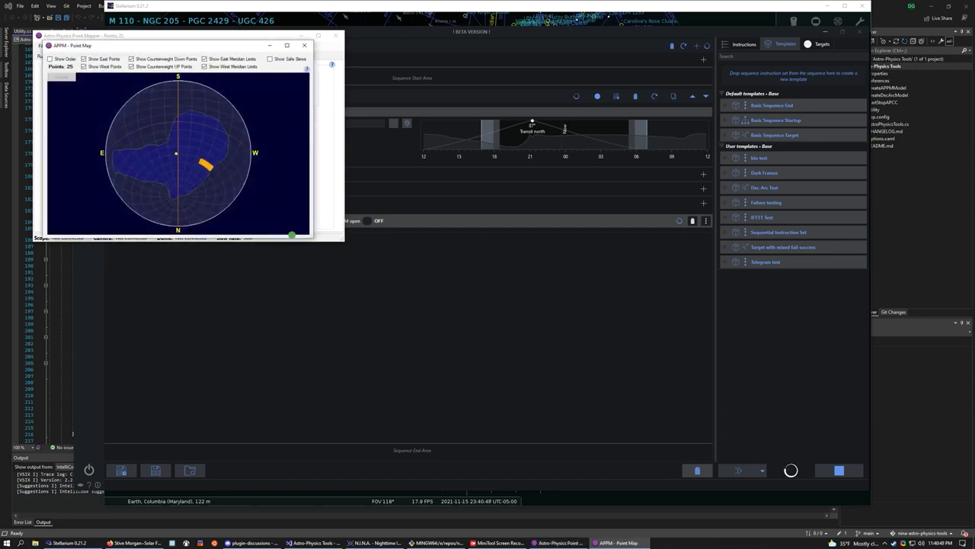
left_click_drag(313, 235, 507, 435)
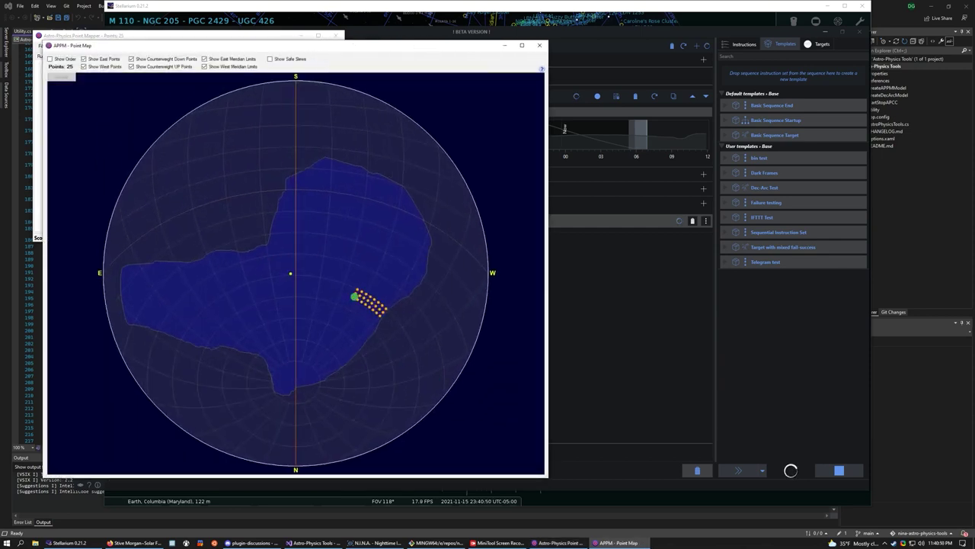
left_click(542, 45)
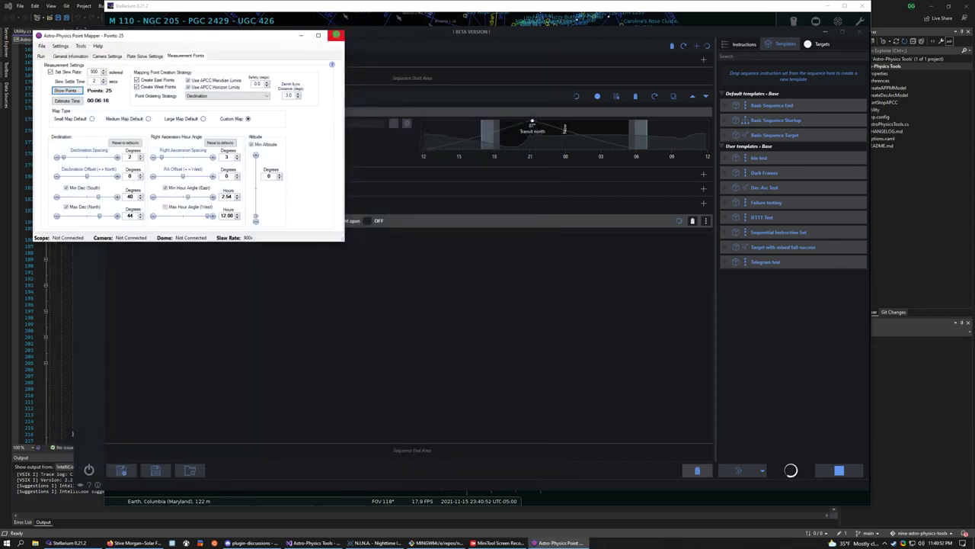
Step: Close APPM, set Dec Arc separation to 4° and RA point spacing to 2°, and return to the sequence
left_click(336, 35)
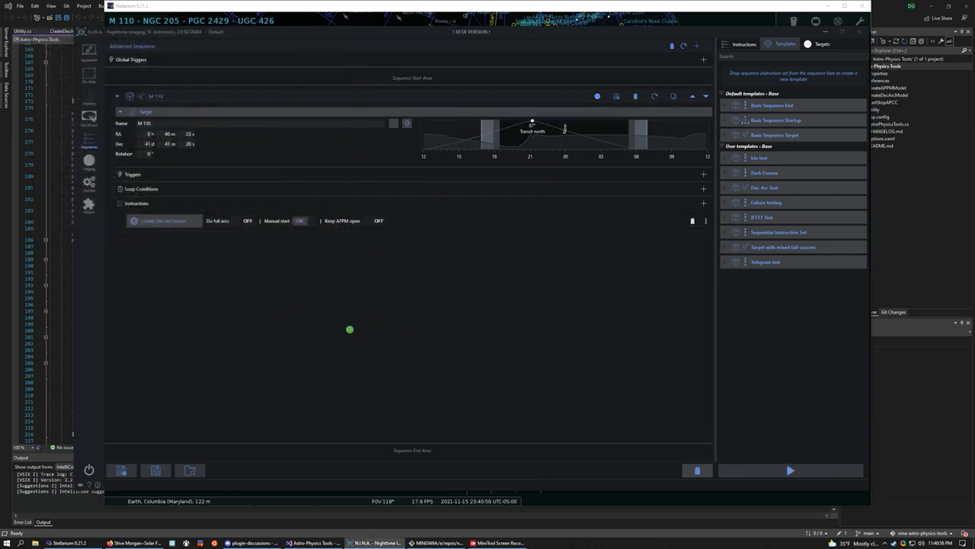
left_click(101, 202)
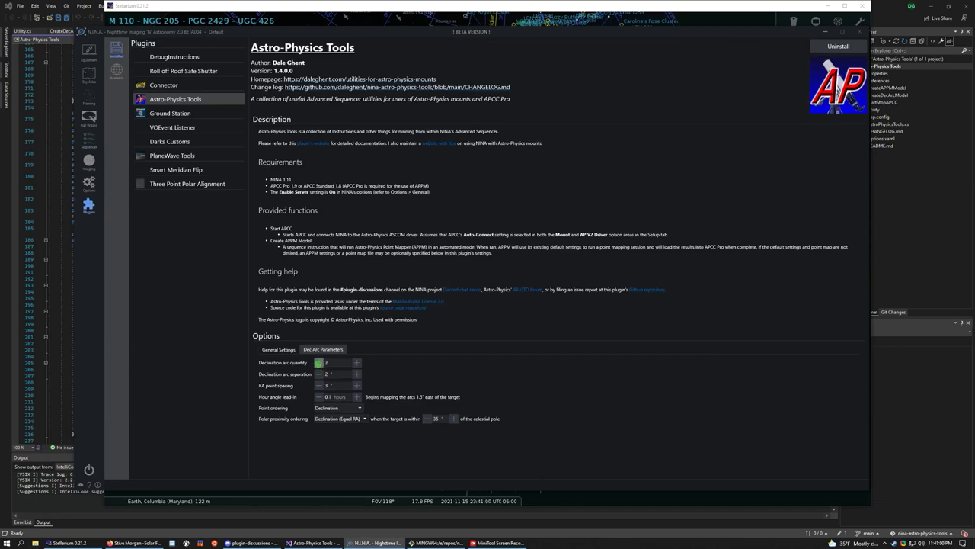
left_click(357, 375)
left_click(357, 375)
left_click(318, 384)
left_click(82, 100)
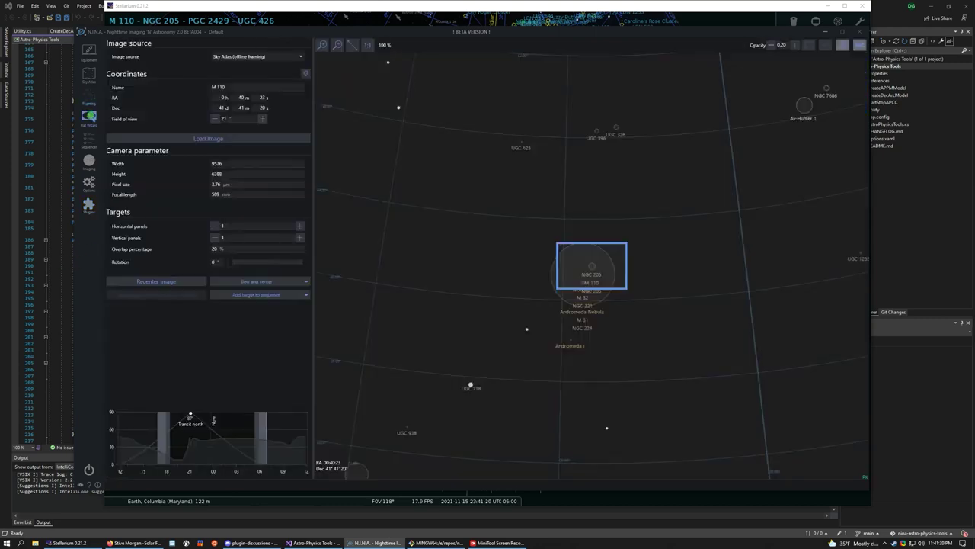
left_click(80, 134)
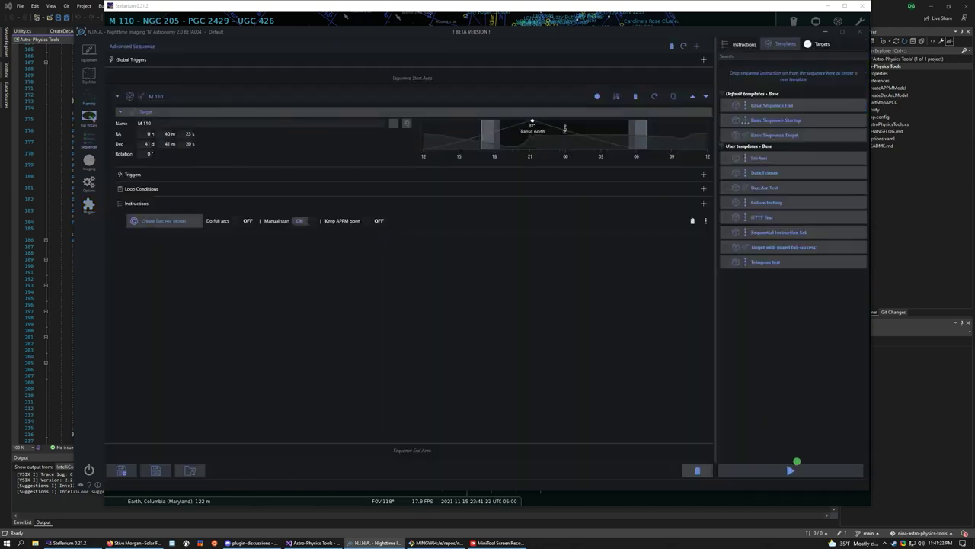
Step: Rerun the sequence and view the regenerated 24-point map of two parallel declination arcs
left_click(792, 469)
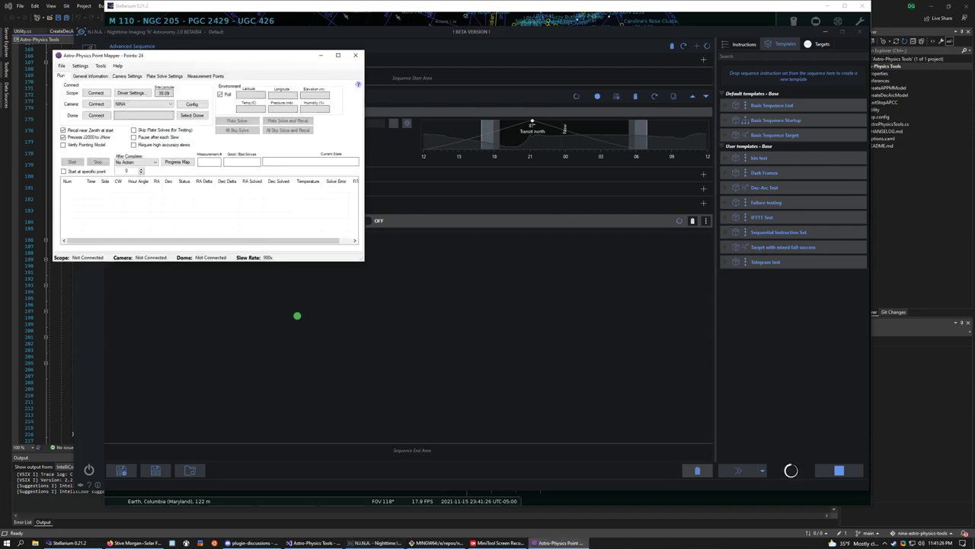
left_click(205, 75)
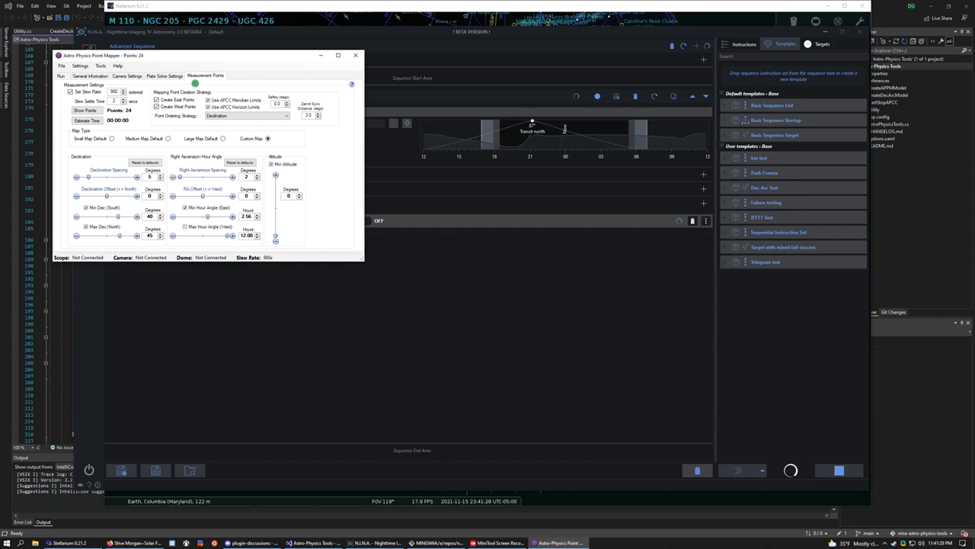
left_click(86, 112)
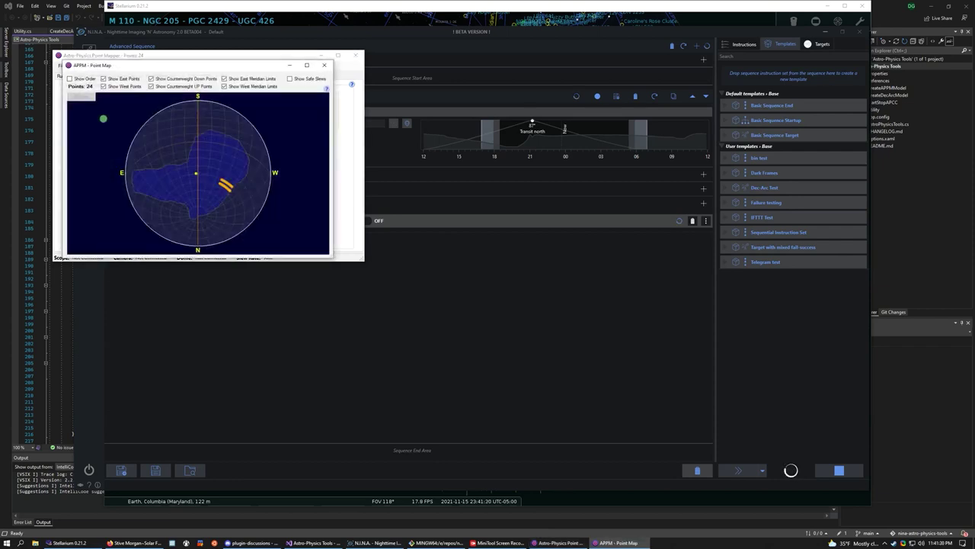
left_click_drag(331, 258, 452, 426)
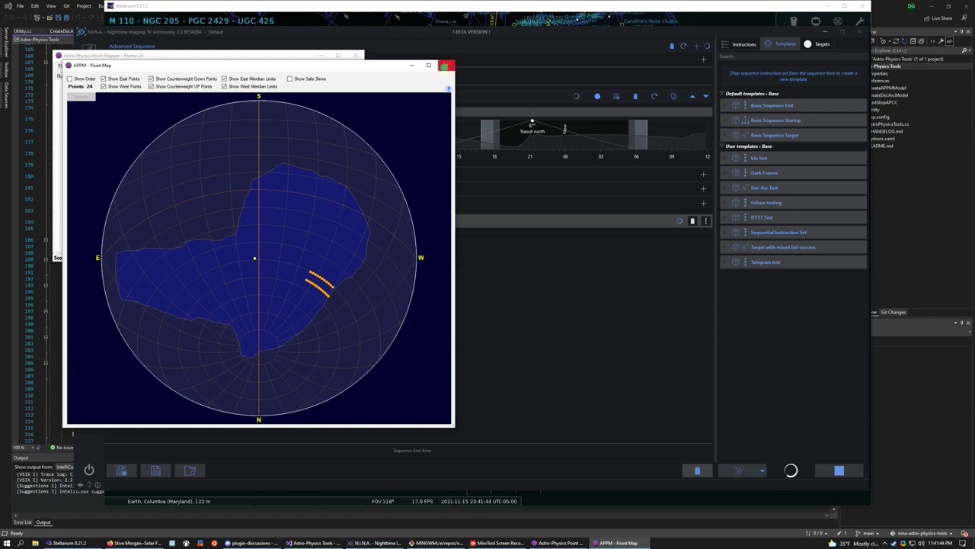
left_click(445, 65)
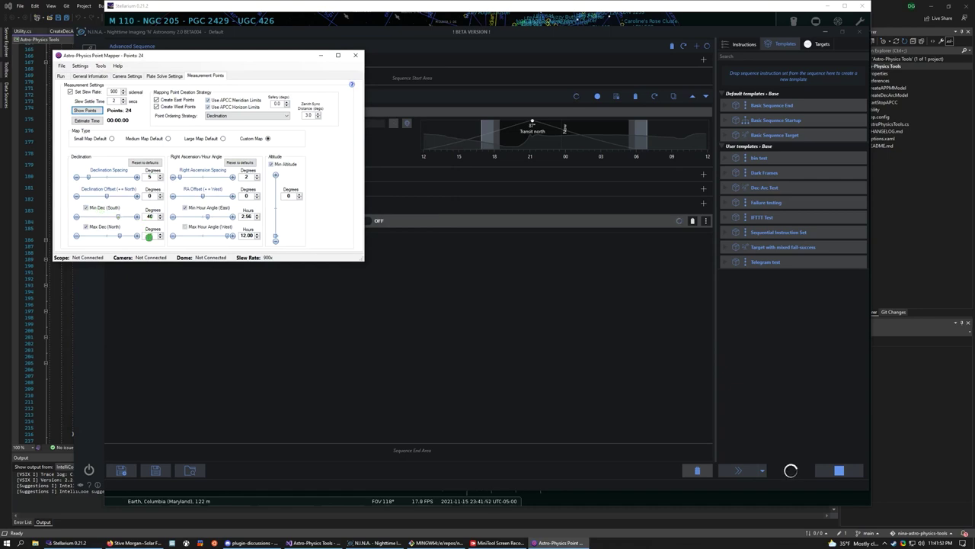
Step: Move the Point Mapper window aside to inspect N.I.N.A.'s M 110 sequence details
mouse_move(142, 55)
left_mouse_down()
mouse_move(557, 74)
mouse_move(378, 57)
left_mouse_up()
left_click(119, 135)
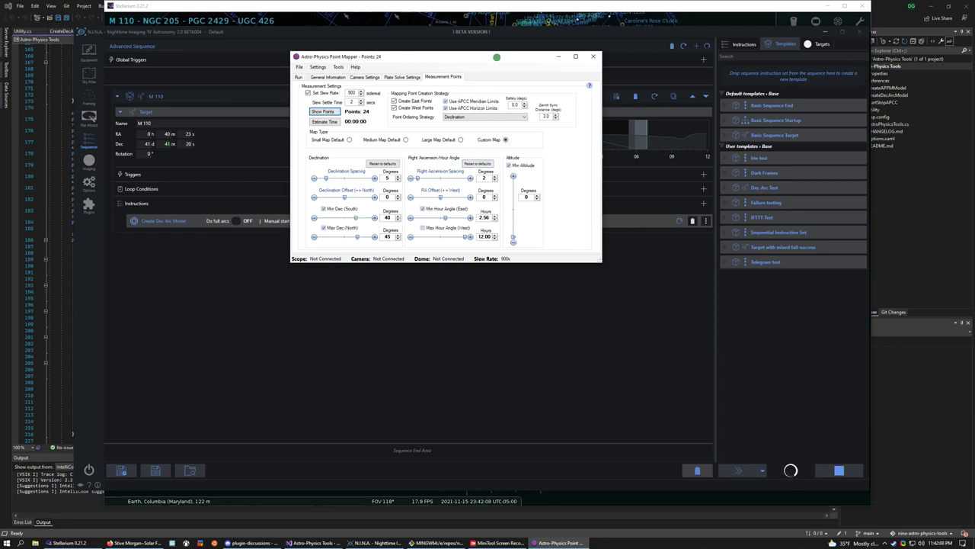
left_click_drag(500, 56, 515, 106)
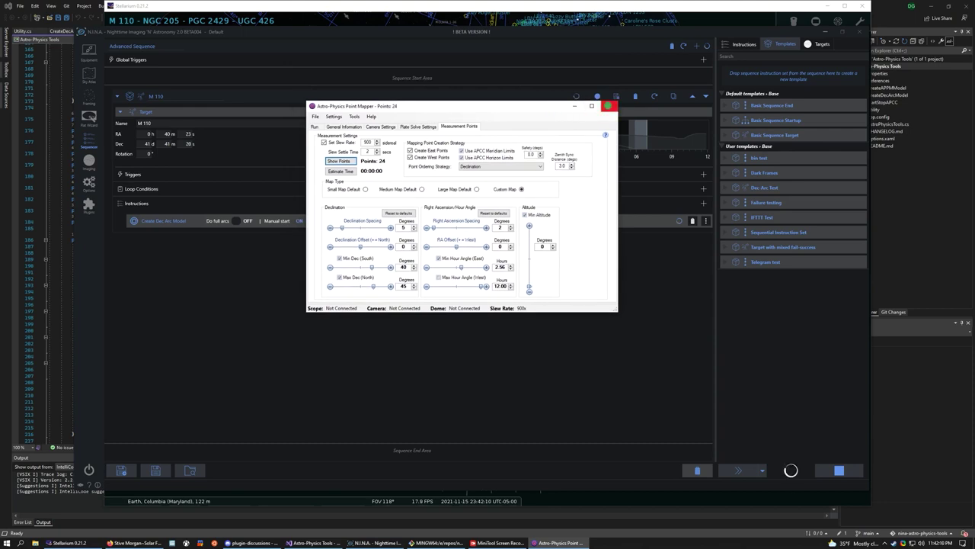
Step: Close the Point Mapper, select the star Mago in Stellarium, and return to N.I.N.A
left_click(608, 106)
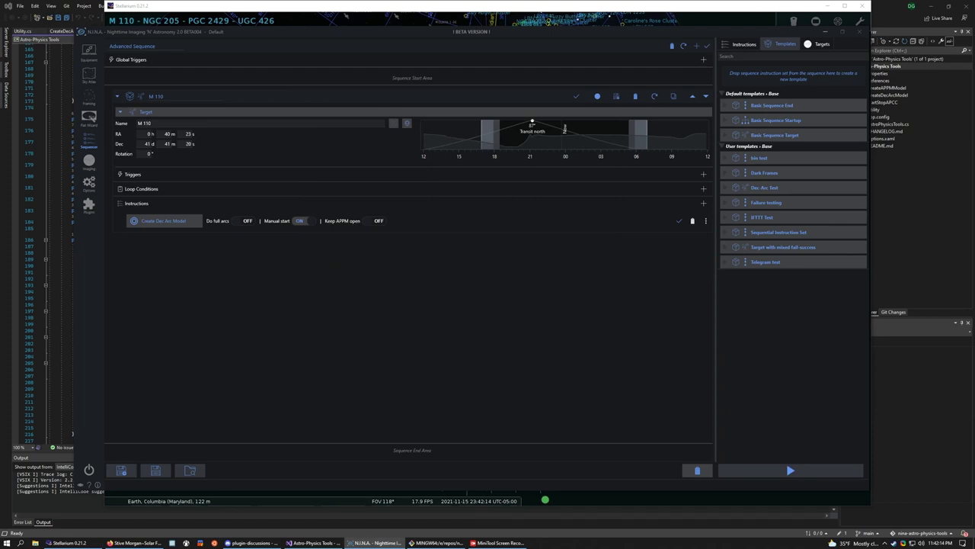
left_click(544, 499)
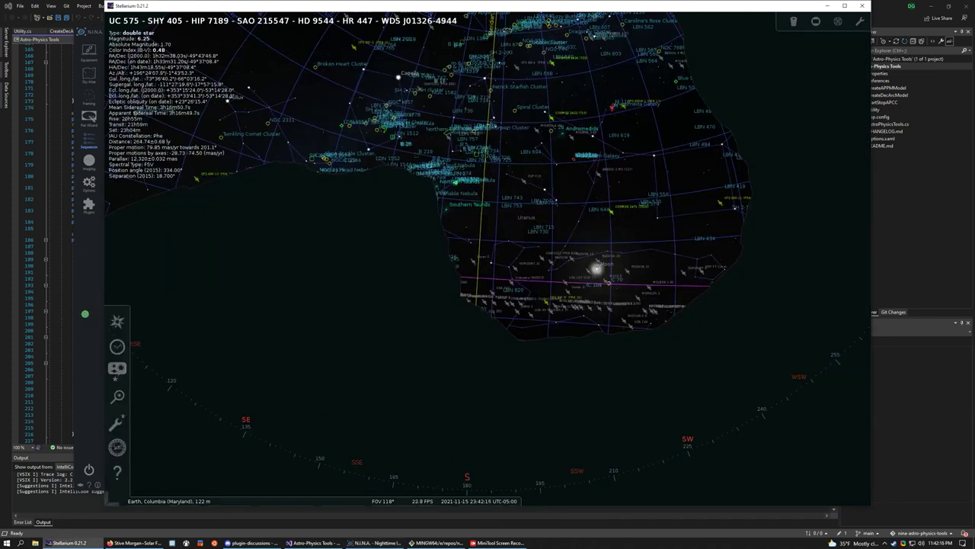
mouse_move(480, 171)
left_mouse_down()
mouse_move(468, 259)
mouse_move(436, 258)
mouse_move(480, 107)
left_mouse_up()
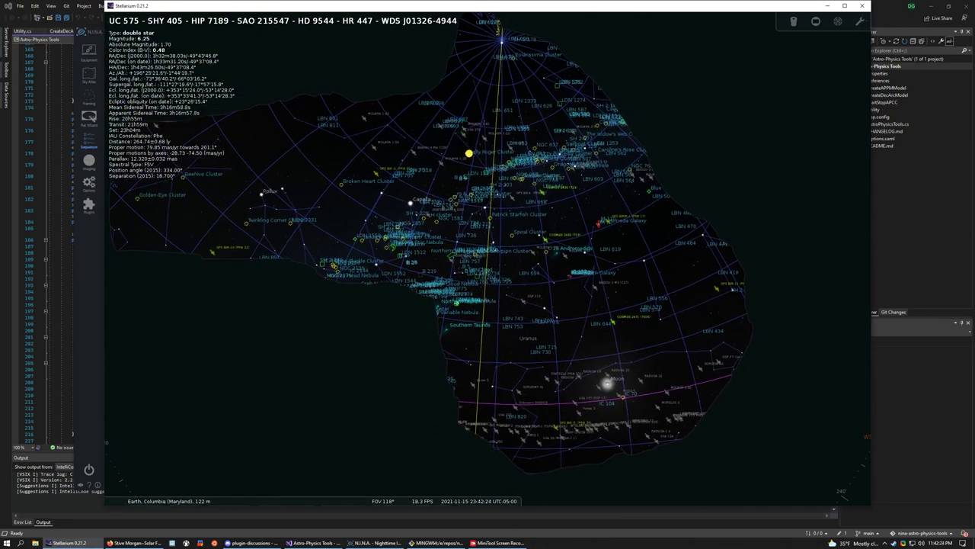
left_click(468, 153)
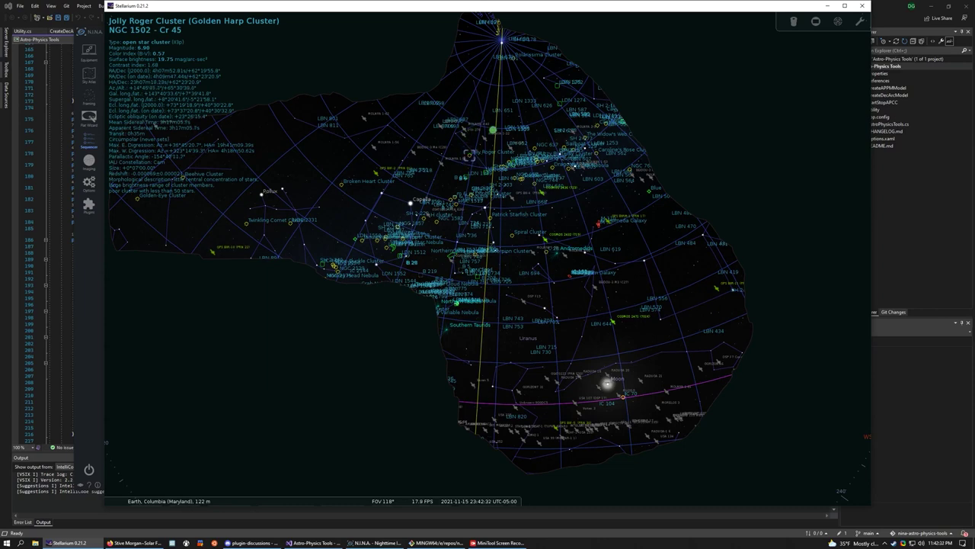
left_click(454, 120)
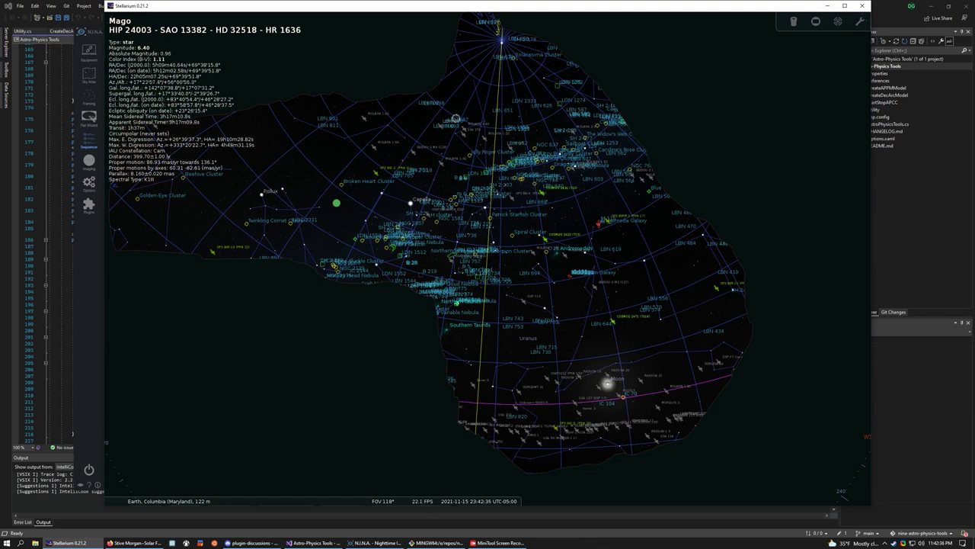
left_click(102, 260)
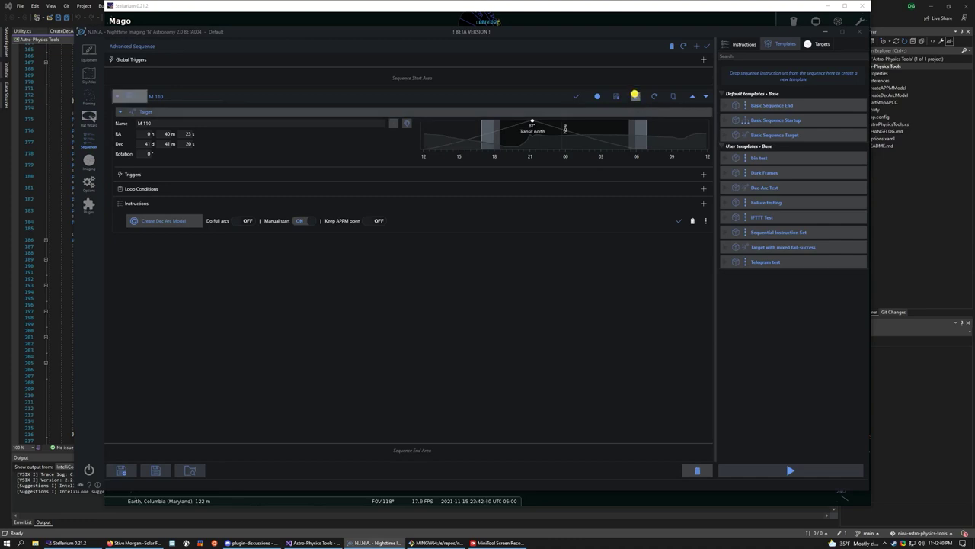
Step: Replace M 110 with Mago from Stellarium using the Dec Arc Test template, Manual start on
left_click(635, 97)
left_click(86, 97)
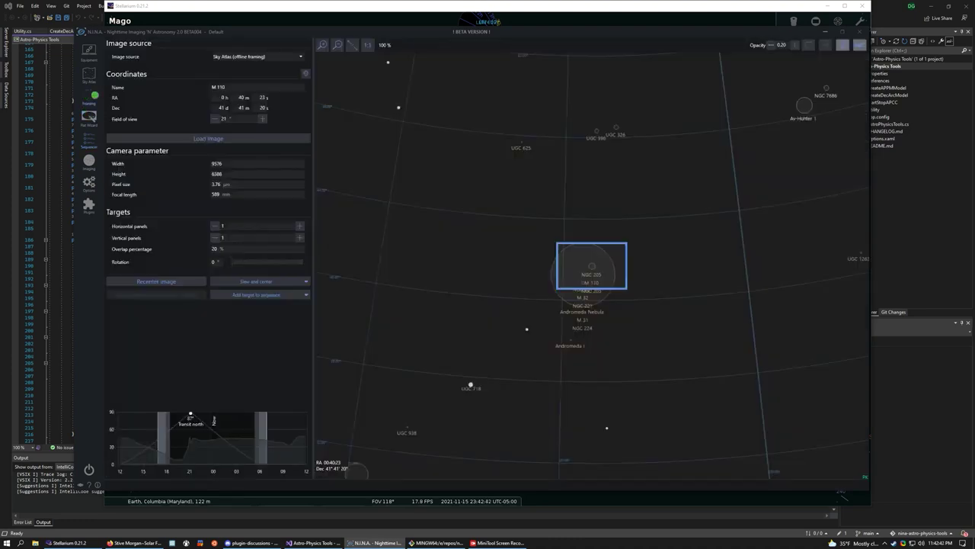
left_click(305, 73)
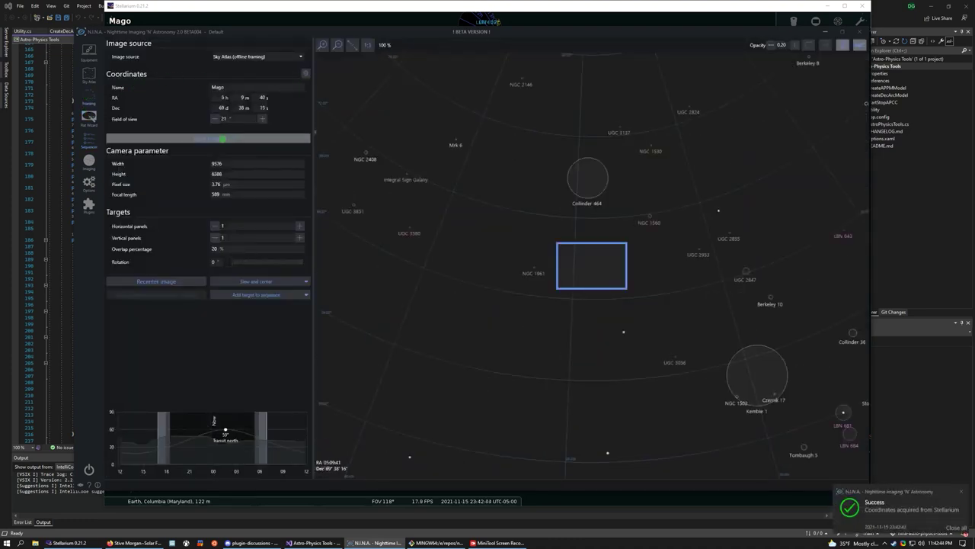
left_click(255, 295)
left_click(264, 315)
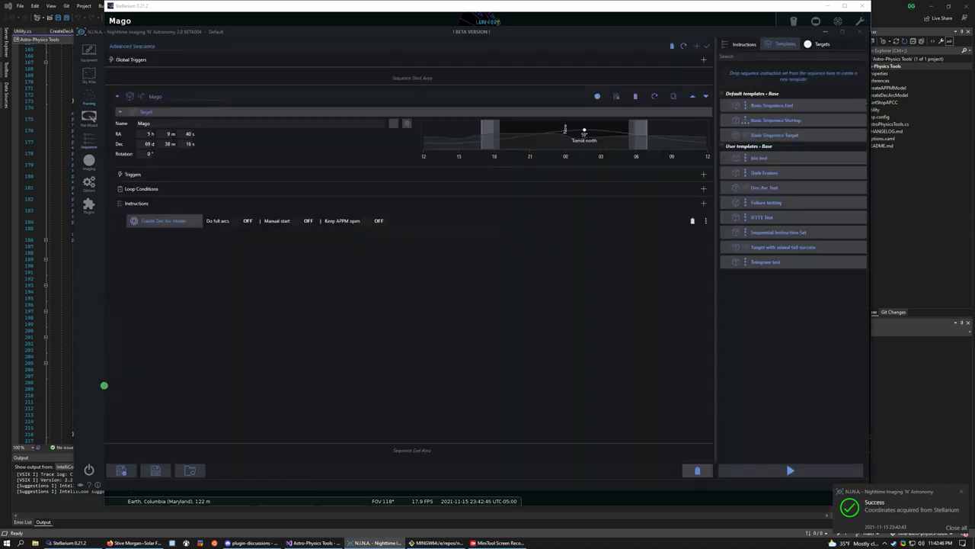
left_click(298, 221)
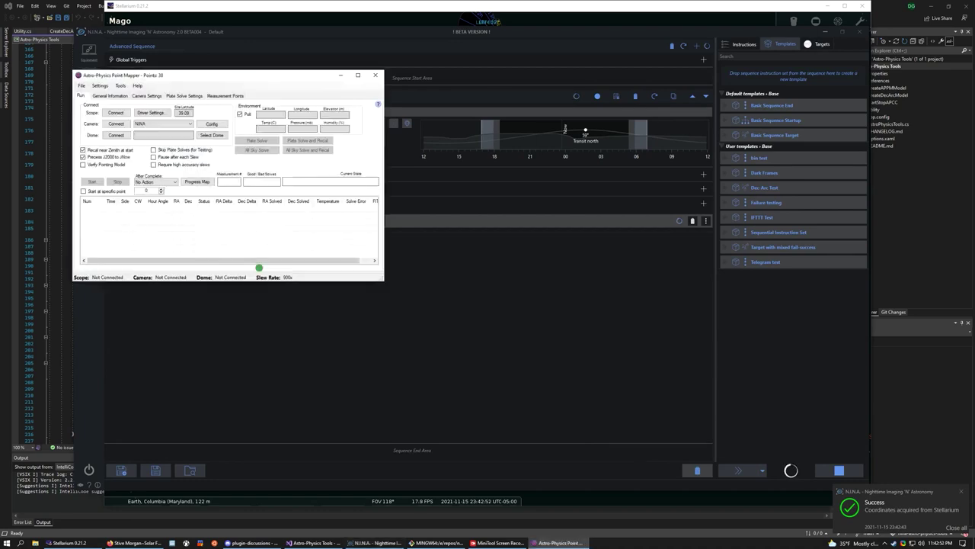
Step: Plot Mago's 38 dec-arc points and place the enlarged Point Map beside the settings
left_click(231, 95)
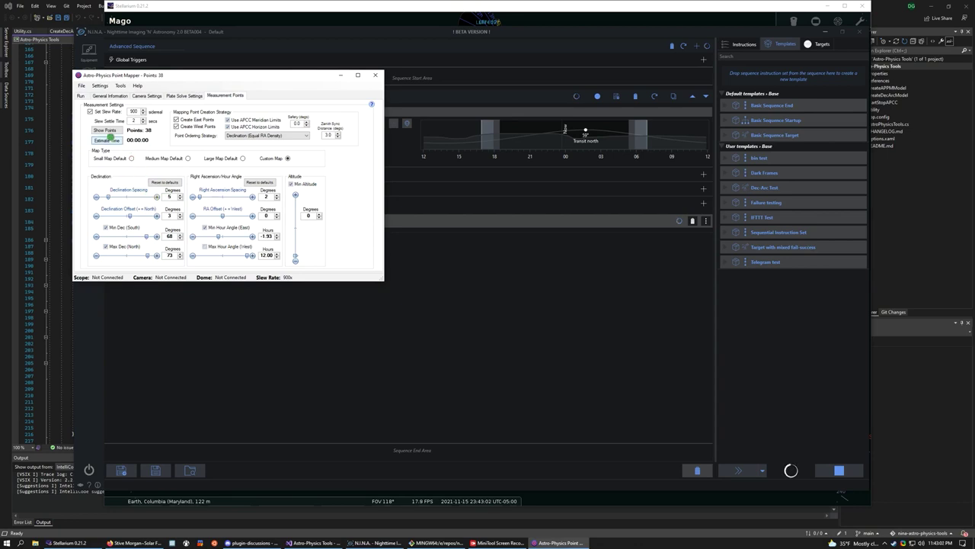
left_click(114, 131)
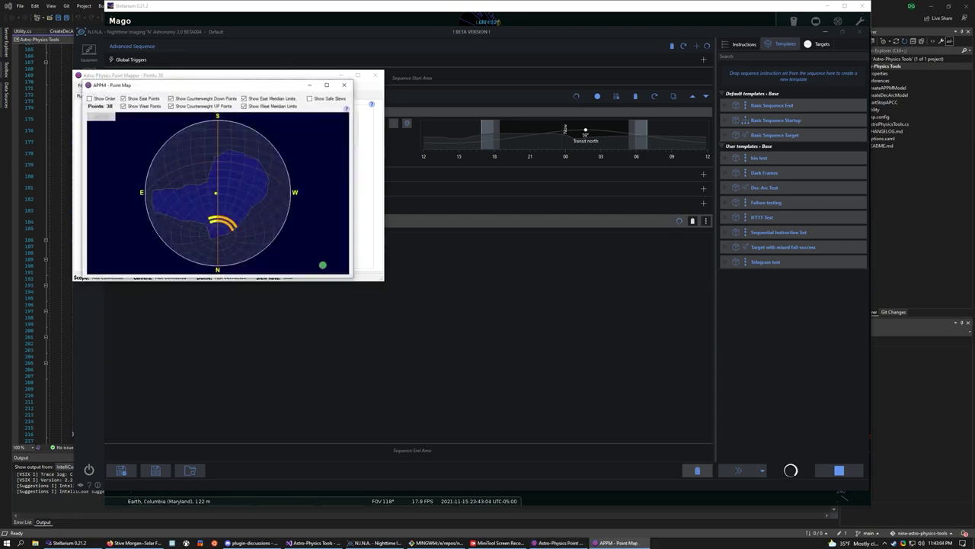
left_click_drag(347, 276, 404, 342)
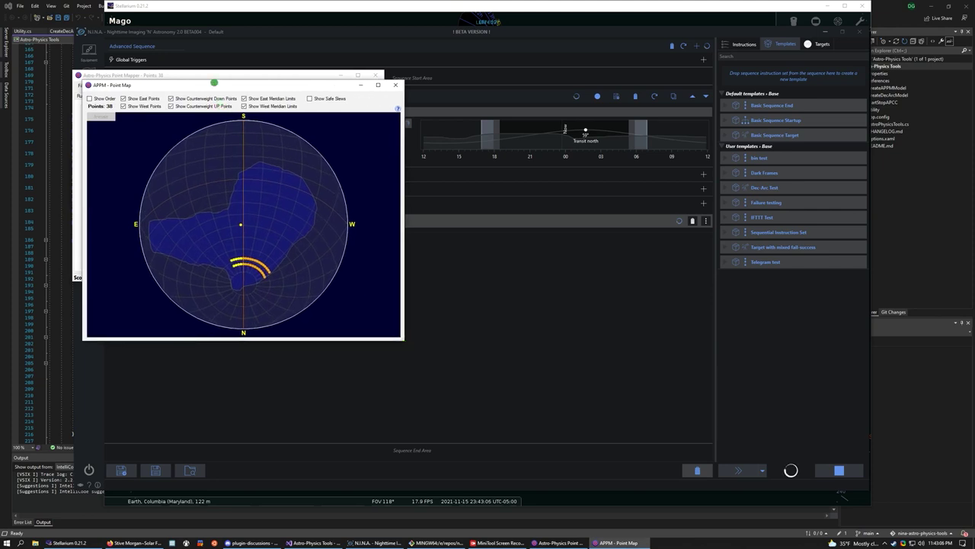
left_click_drag(215, 81, 503, 160)
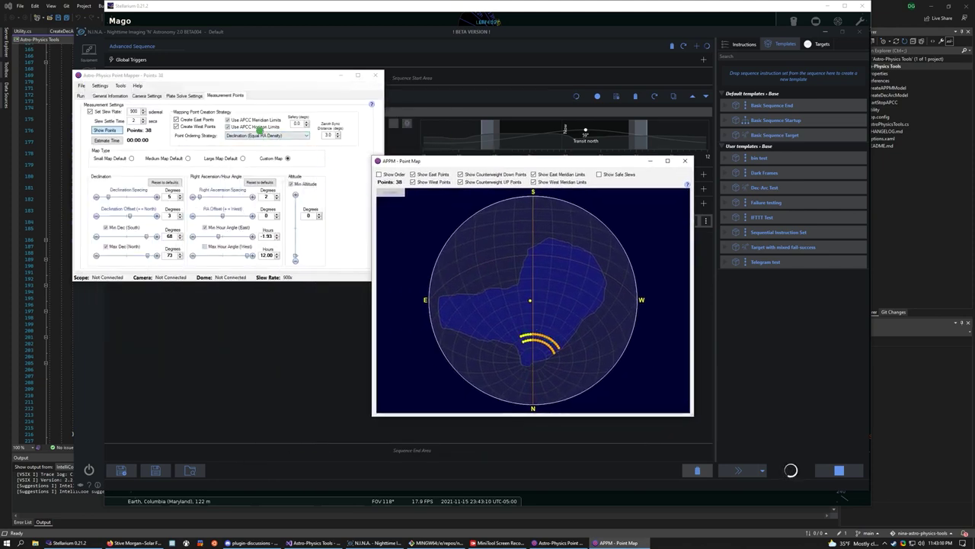
left_click(265, 135)
Step: Compare Declination (109 points) with equal-RA-density ordering, keep Declination, then show Astro-Physics Tools in N.I.N.A
left_click(258, 142)
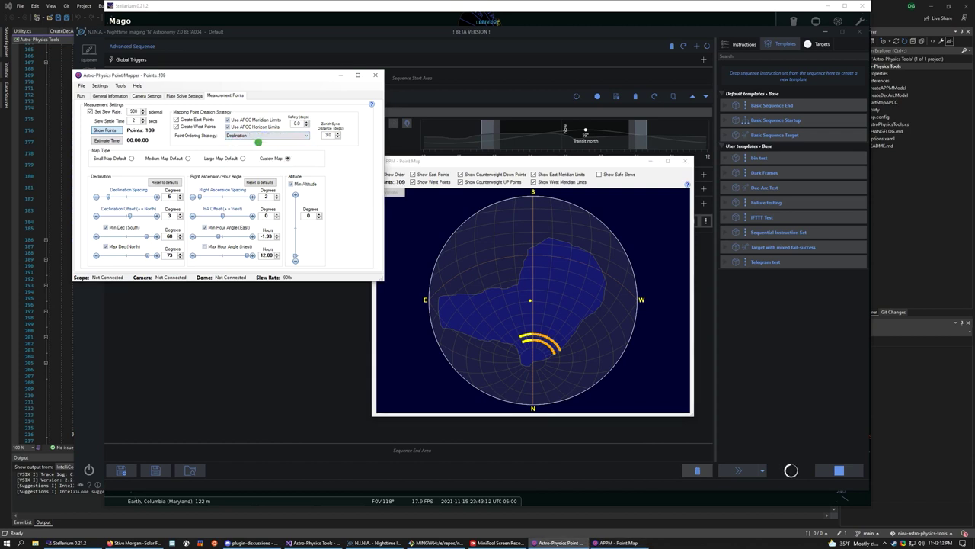
key("super+shift+Up")
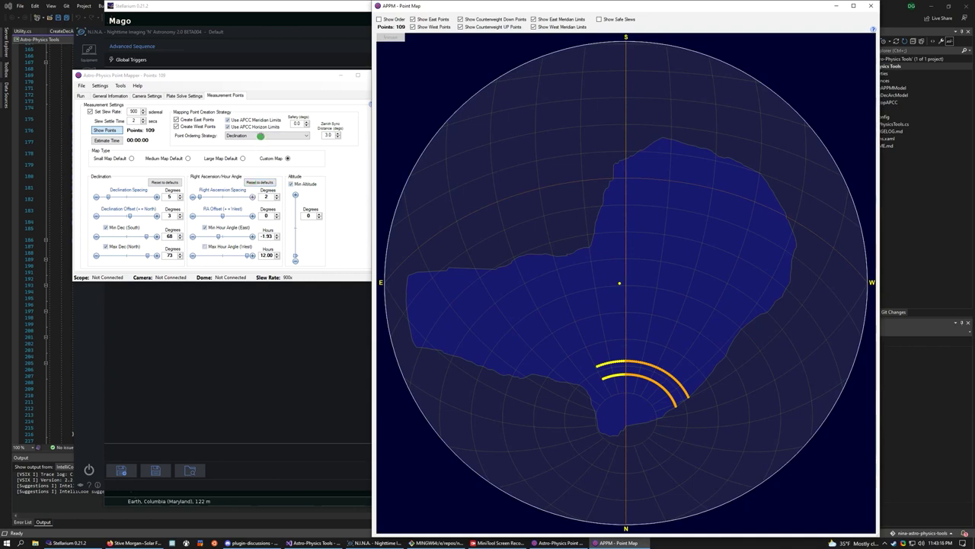
left_click(261, 136)
left_click(259, 147)
left_click(255, 135)
left_click(256, 143)
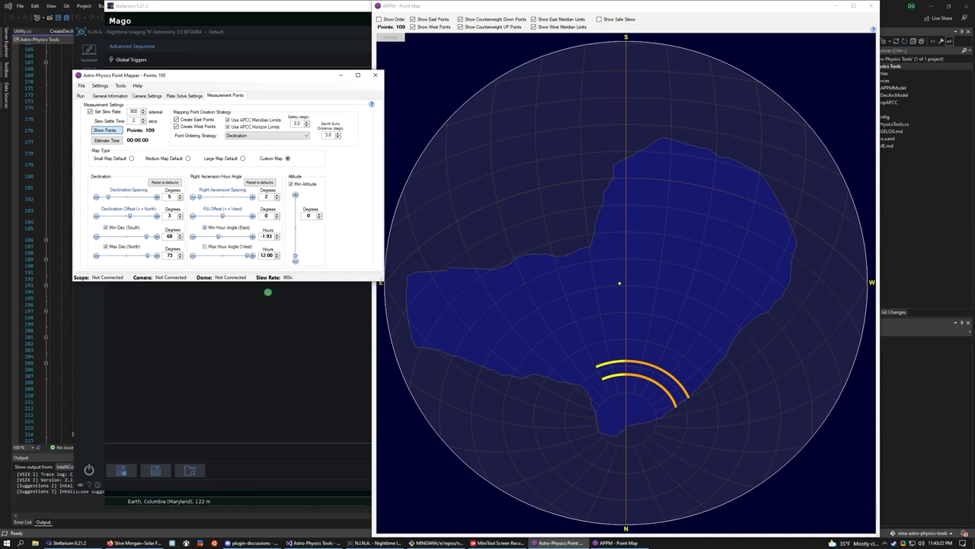
left_click(266, 346)
left_click(89, 204)
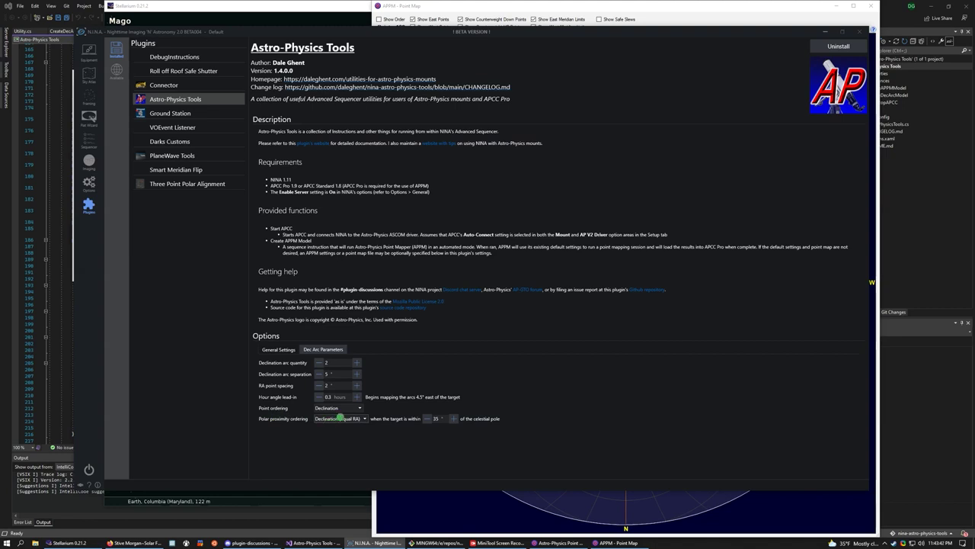
Step: Reset APPM point ordering to Declination (Equal RA Density) with 38 points, then close it
left_click(707, 504)
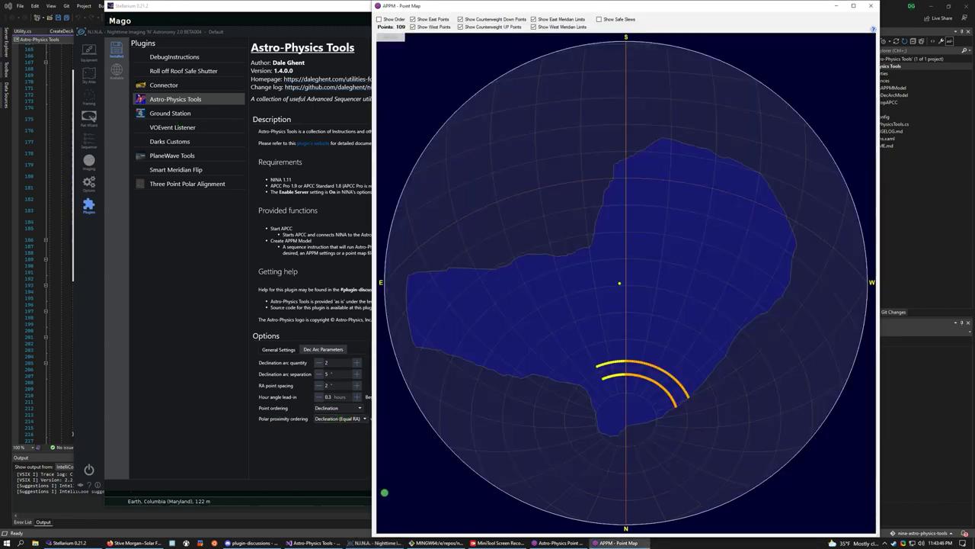
left_click(560, 542)
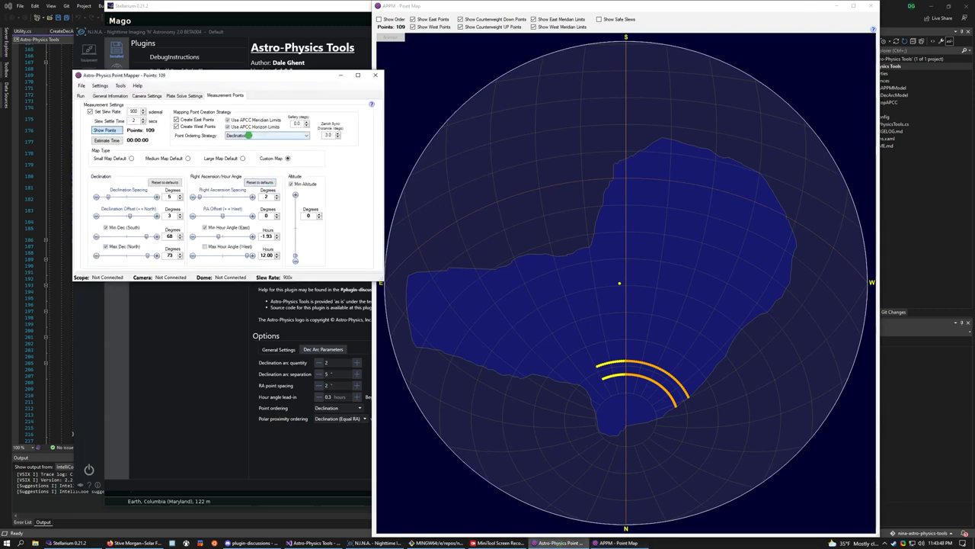
left_click(243, 136)
left_click(252, 147)
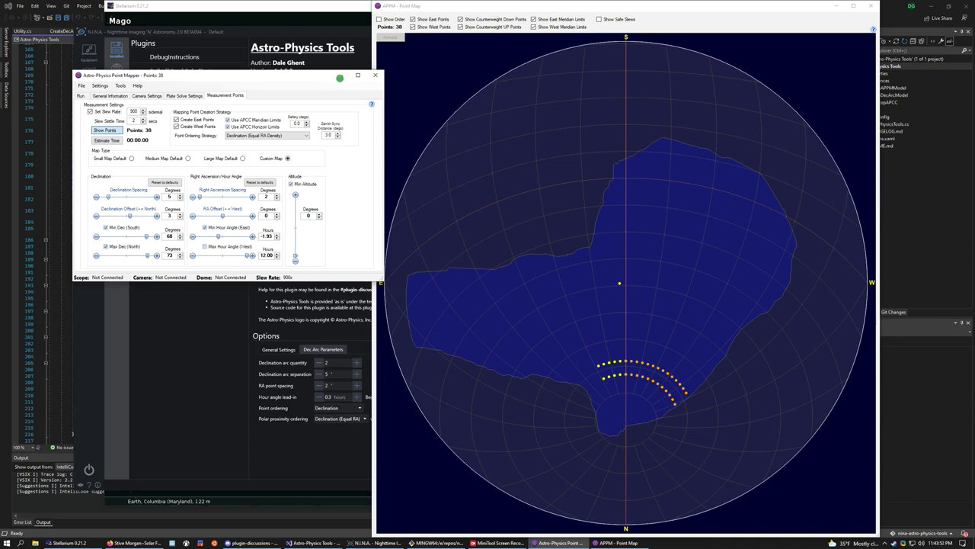
left_click(374, 75)
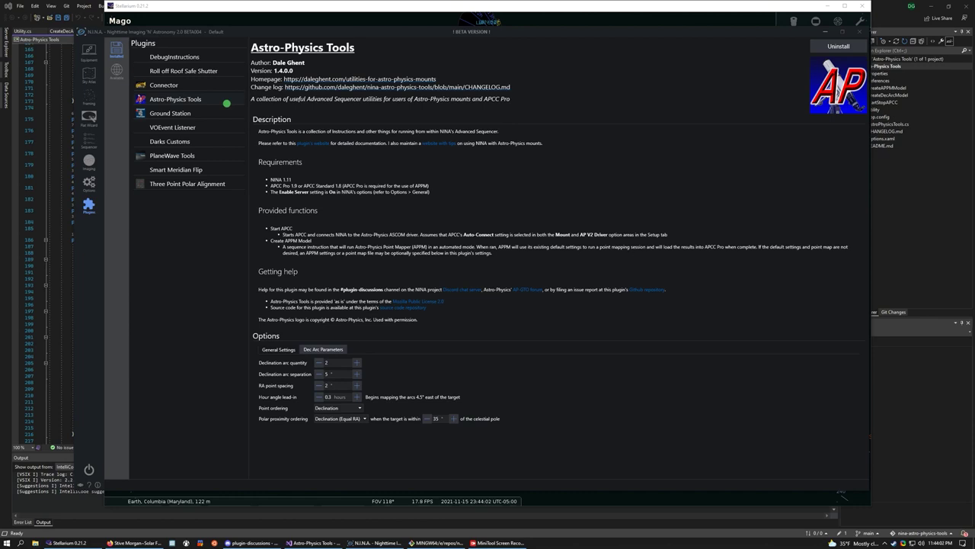
Step: Show the Astro-Physics Tools plugin details: 2 arcs, 5° separation, 2° RA spacing, Declination ordering
left_click(226, 103)
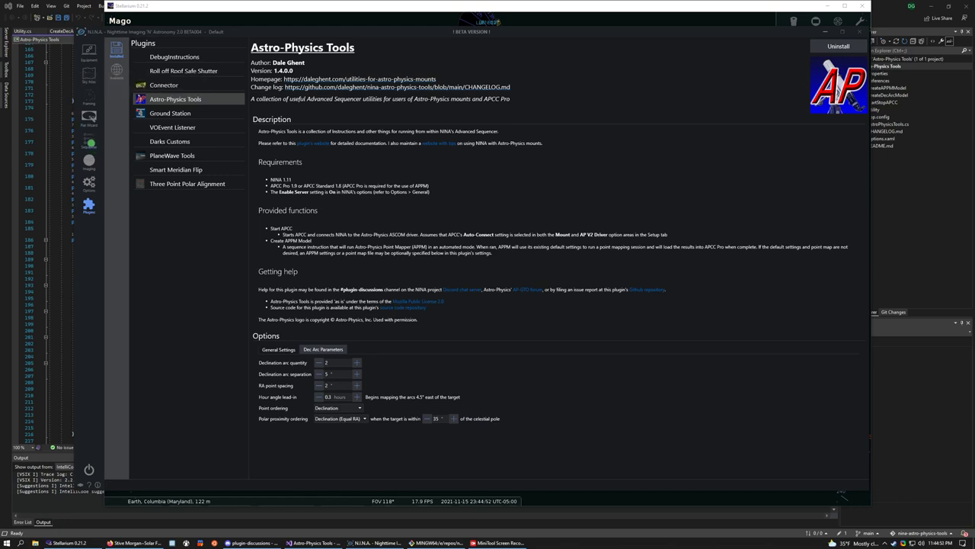
Step: Return to the advanced sequence, then switch to the Imaging view listing Mago's Create Dec Arc Model
left_click(92, 138)
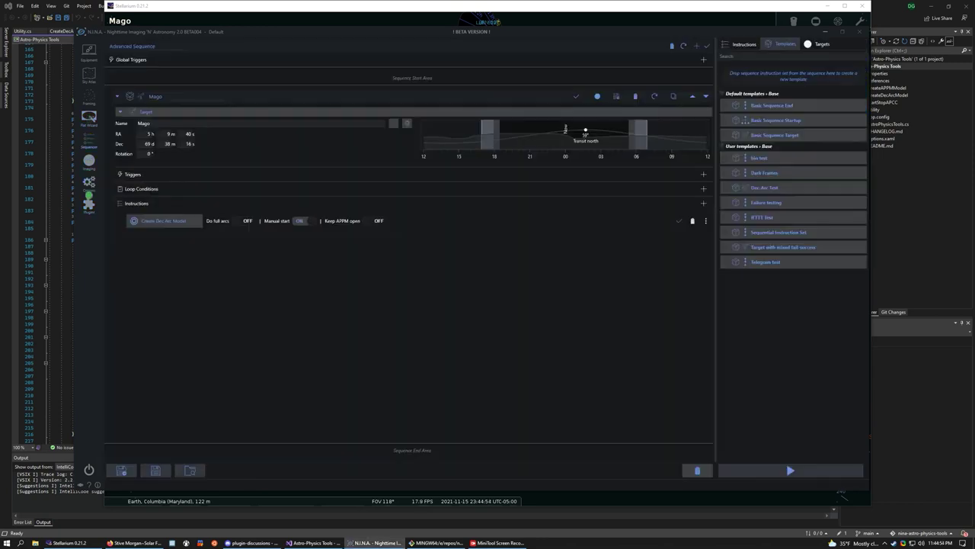
left_click(97, 161)
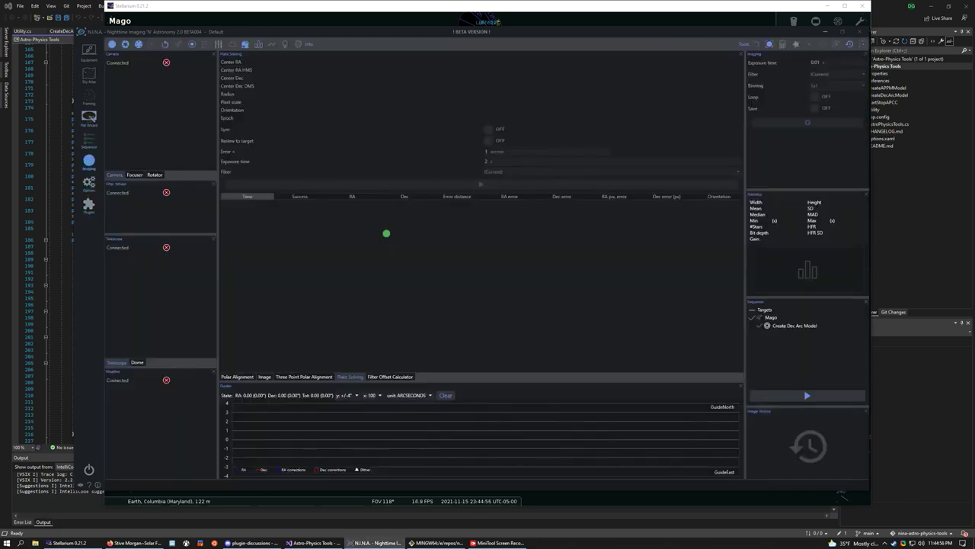